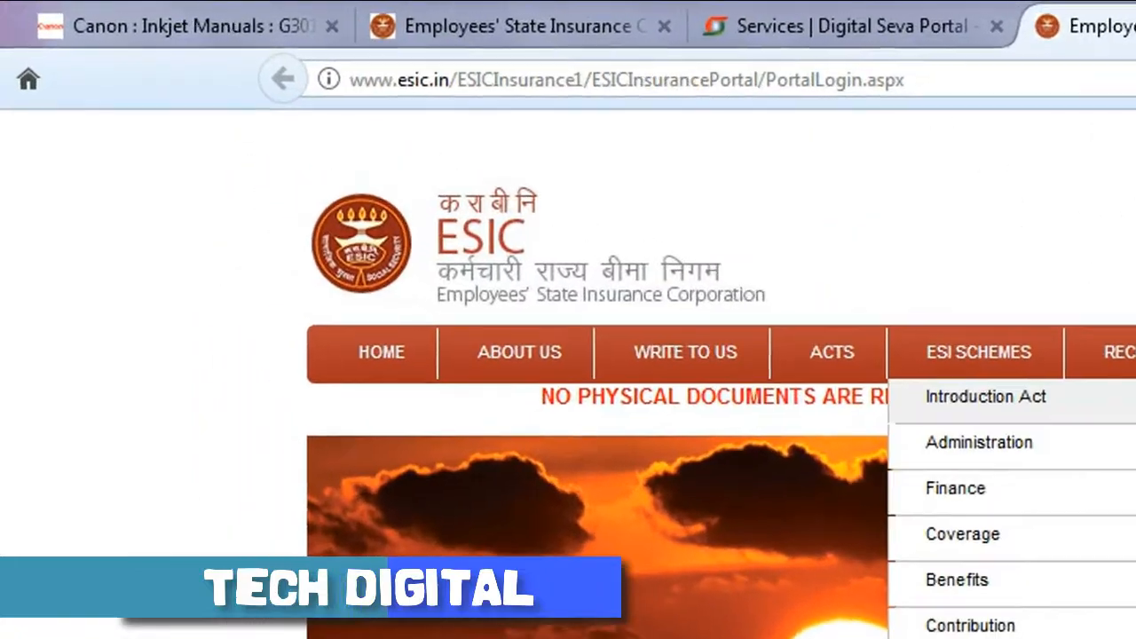
# Try to open the ESIC portal login by continuing past the security certificate notice, and return to the portal page.
pyautogui.scroll(-5, 665, 355)
pyautogui.scroll(-4, 666, 355)
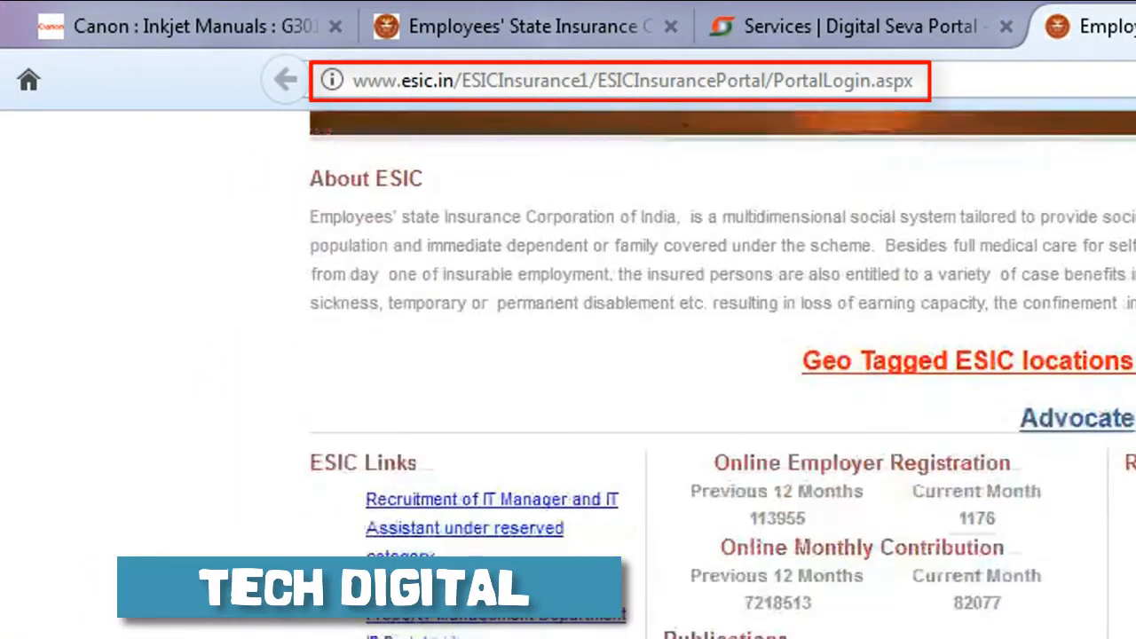
pyautogui.scroll(4, 666, 355)
pyautogui.scroll(3, 665, 355)
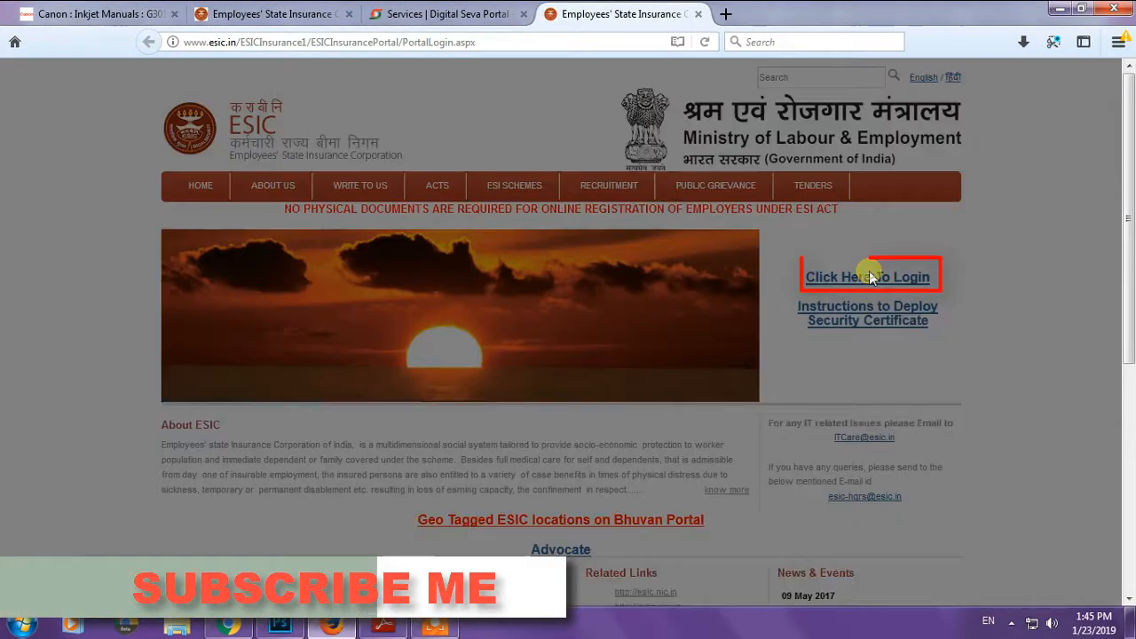
pyautogui.click(870, 277)
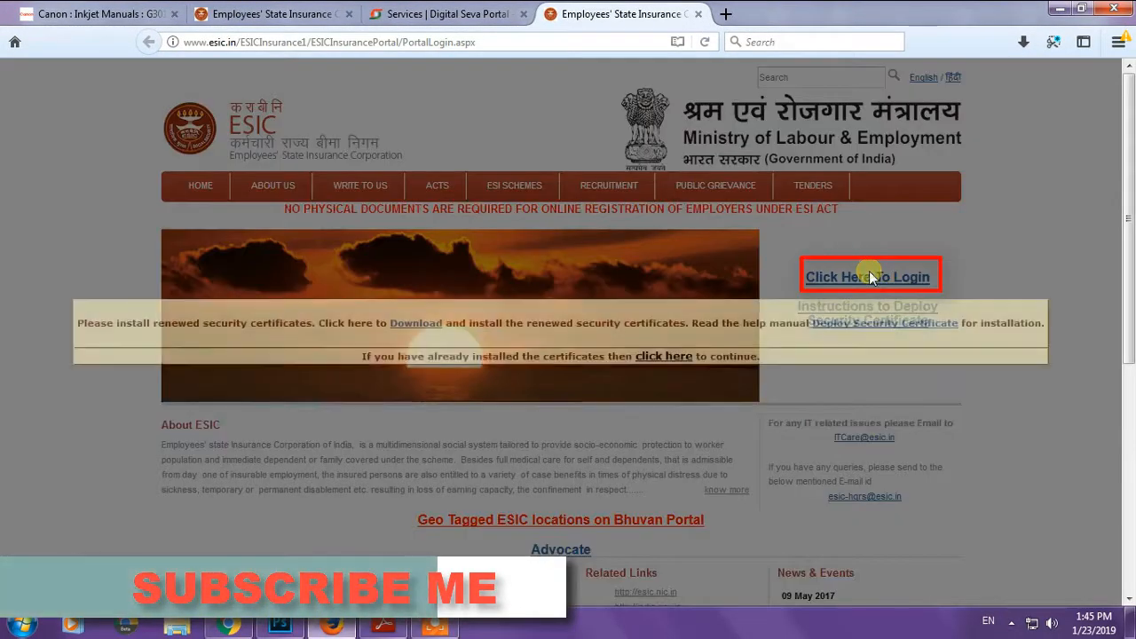
pyautogui.click(672, 359)
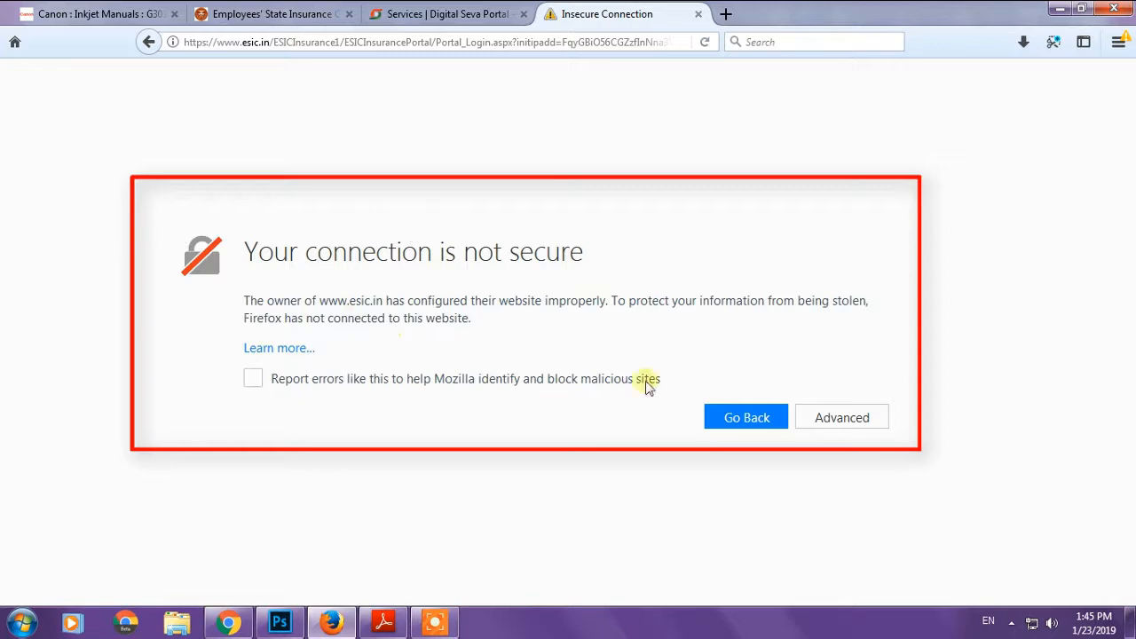
pyautogui.click(755, 418)
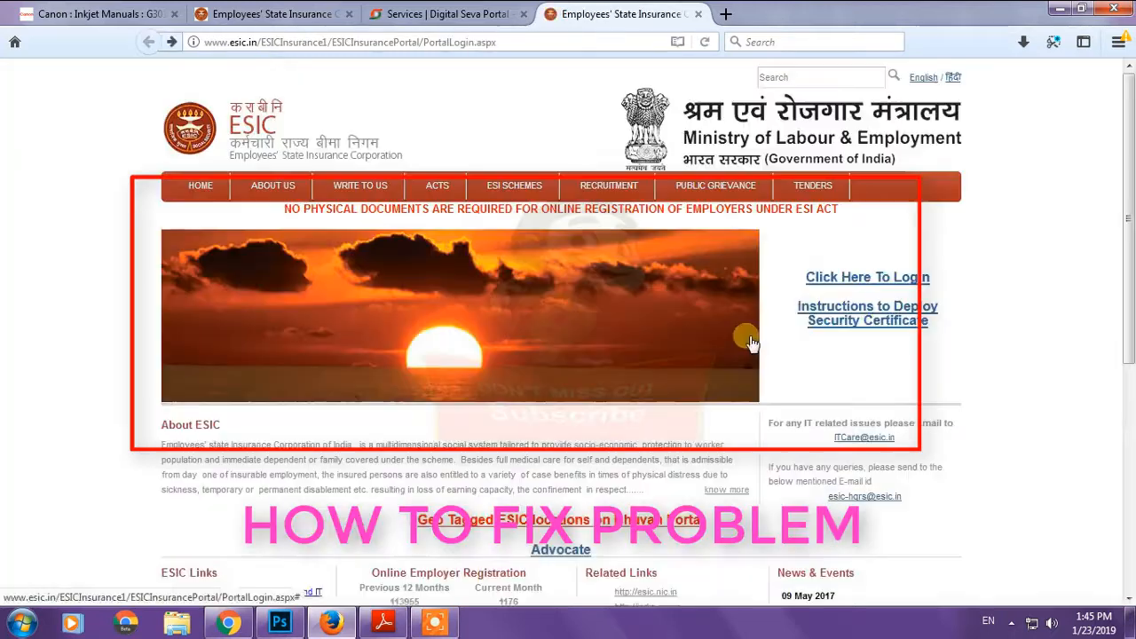
# Download the renewed security certificates from the ESIC login notice, saving the file Chain.zip.
pyautogui.click(859, 279)
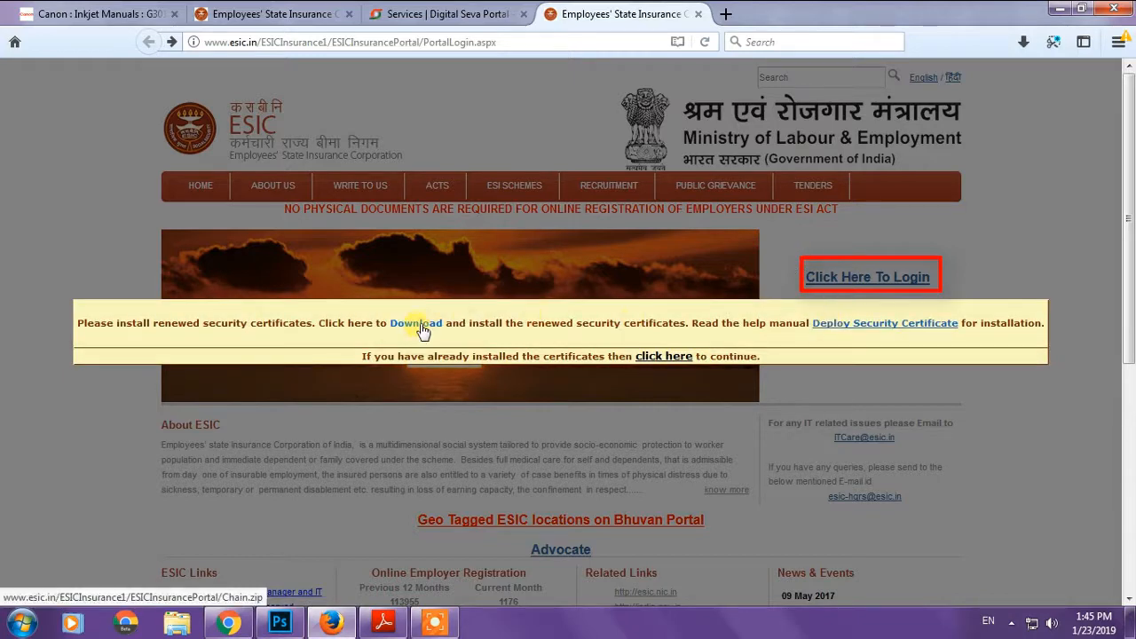
pyautogui.click(422, 327)
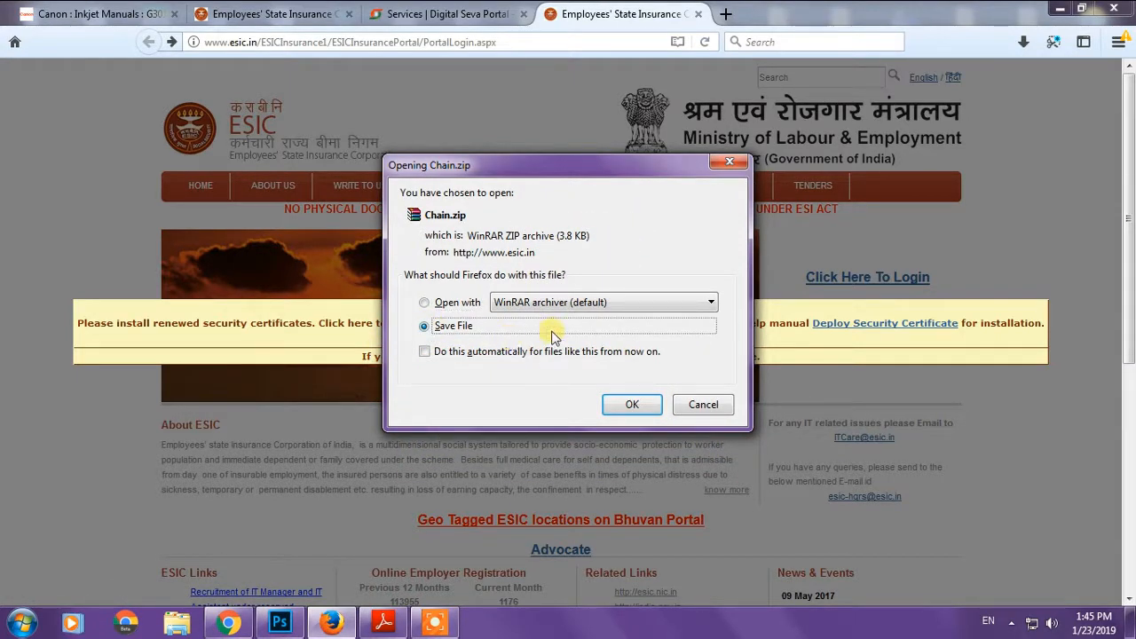
pyautogui.click(633, 404)
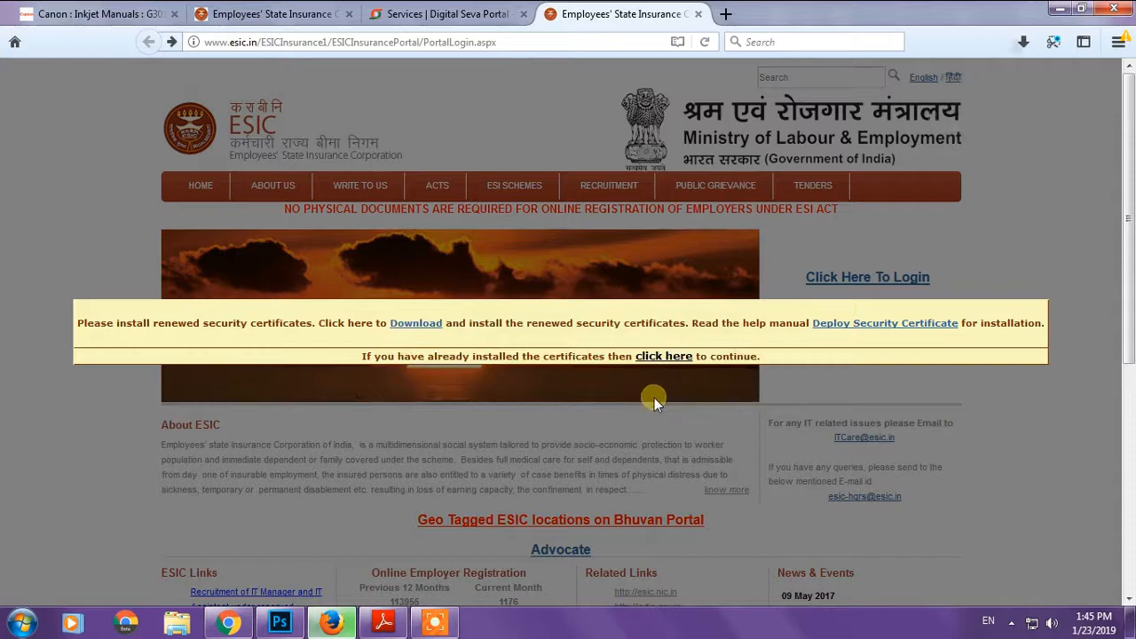
# Copy the downloaded Chain archive from the Downloads folder into the Music library.
pyautogui.click(1024, 41)
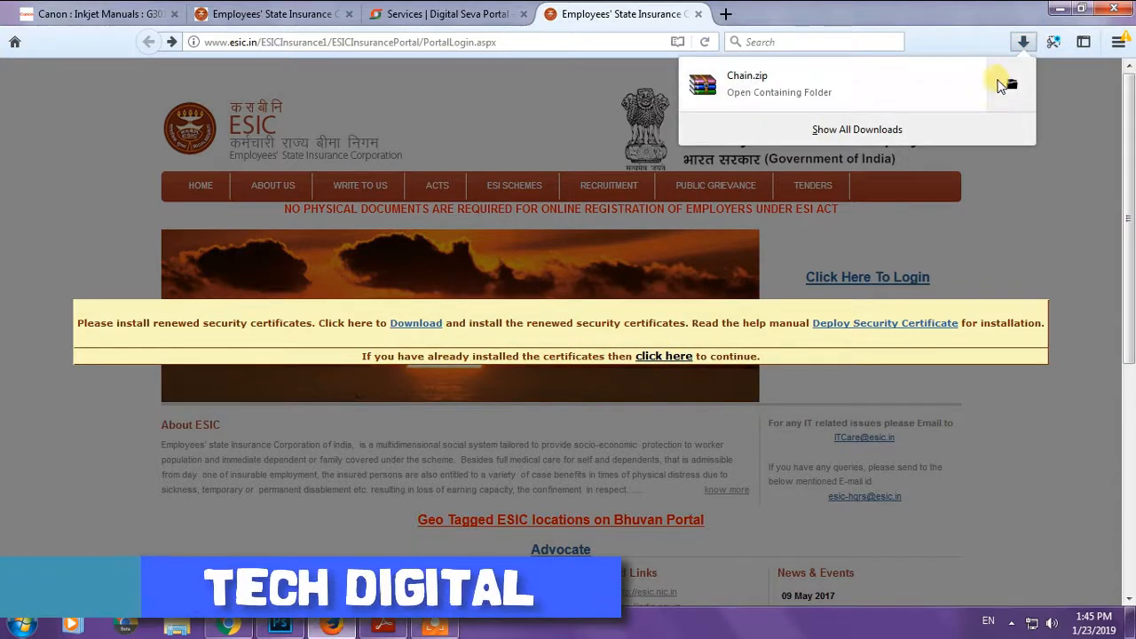
pyautogui.click(1011, 83)
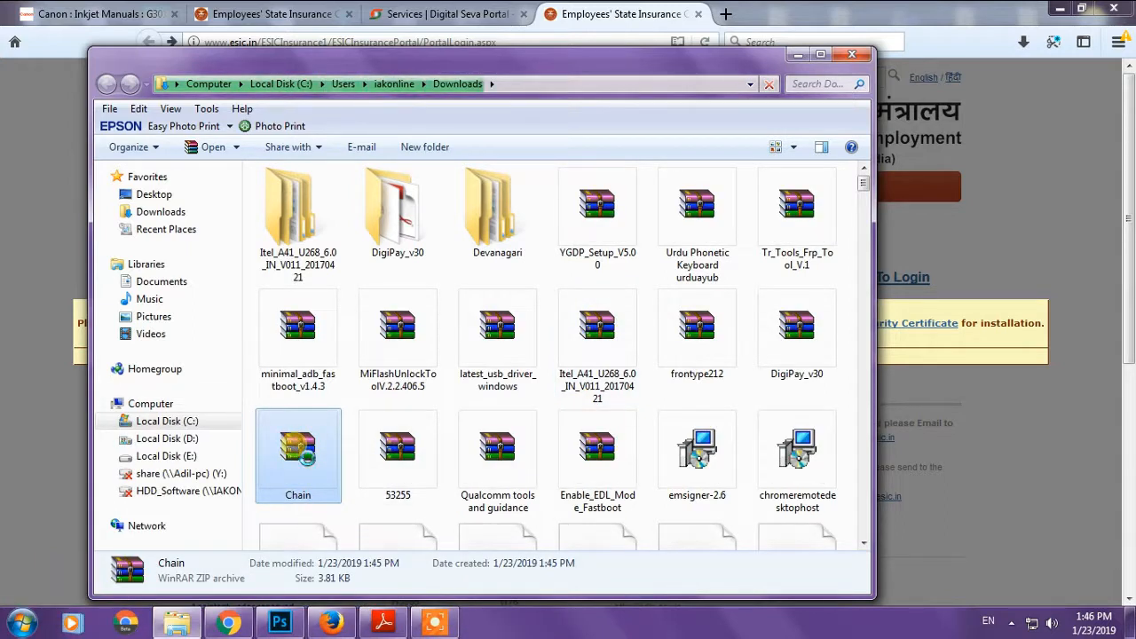
pyautogui.rightClick(297, 450)
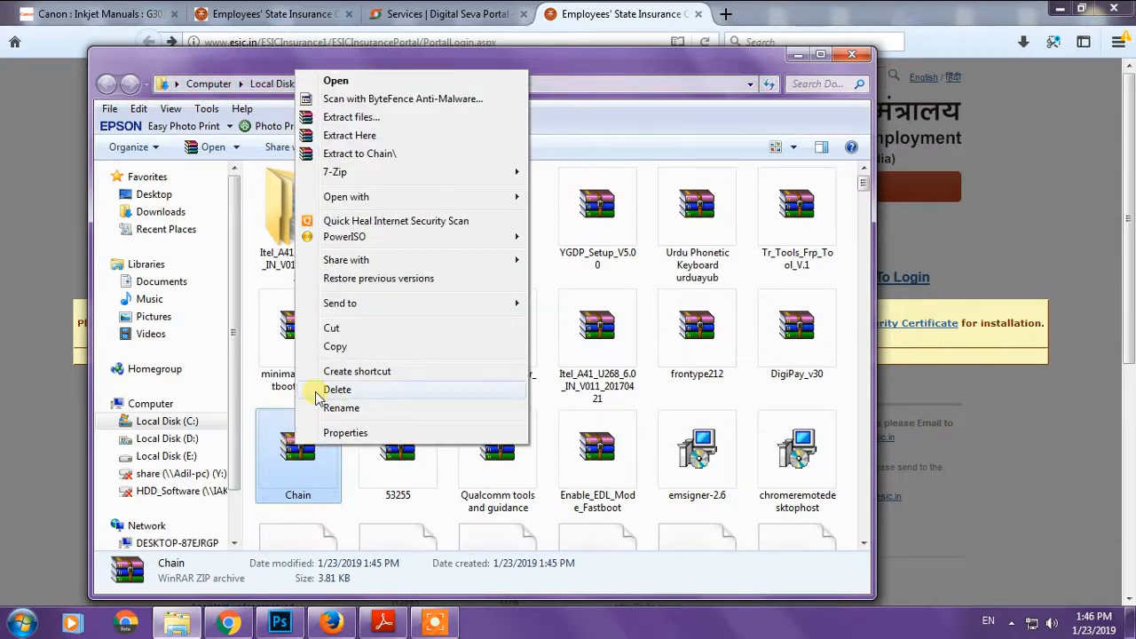
pyautogui.click(332, 347)
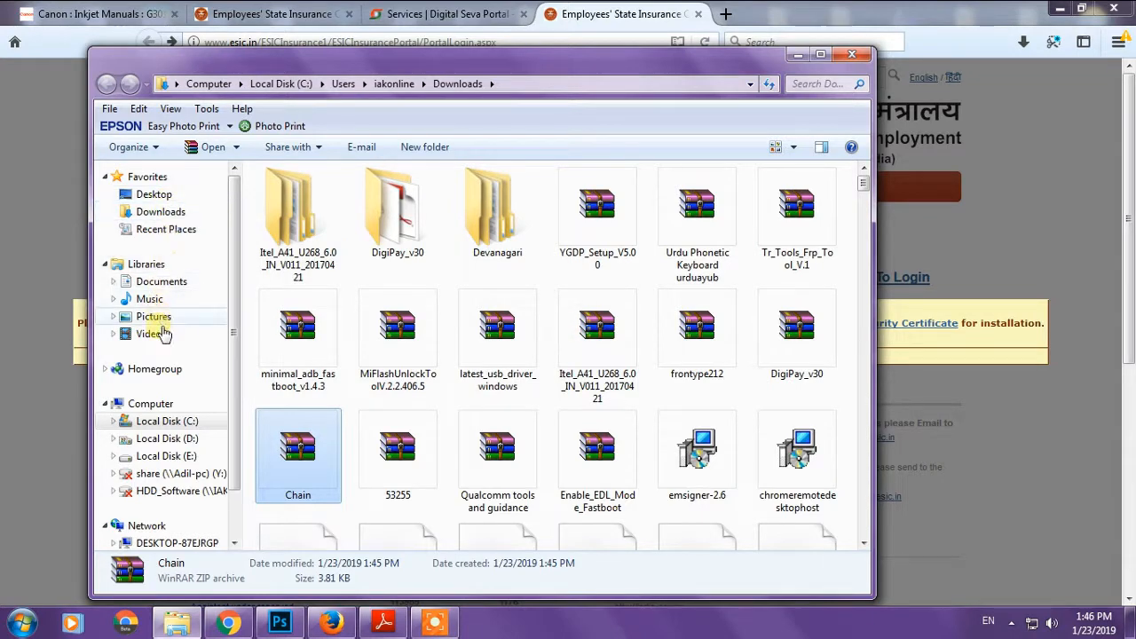
pyautogui.click(152, 299)
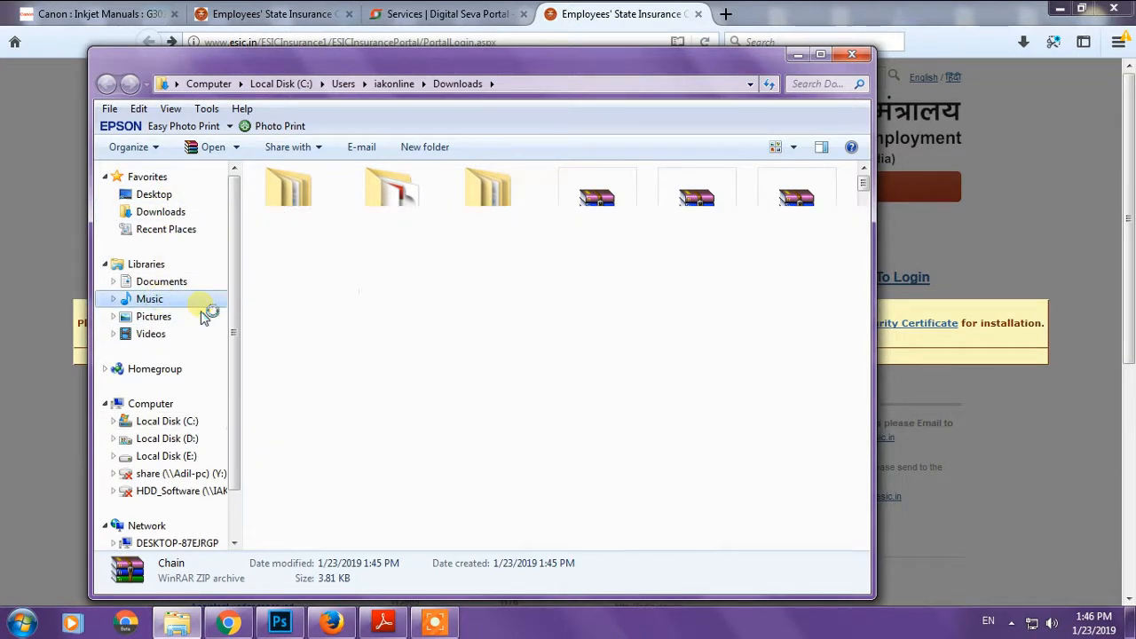
pyautogui.click(329, 263)
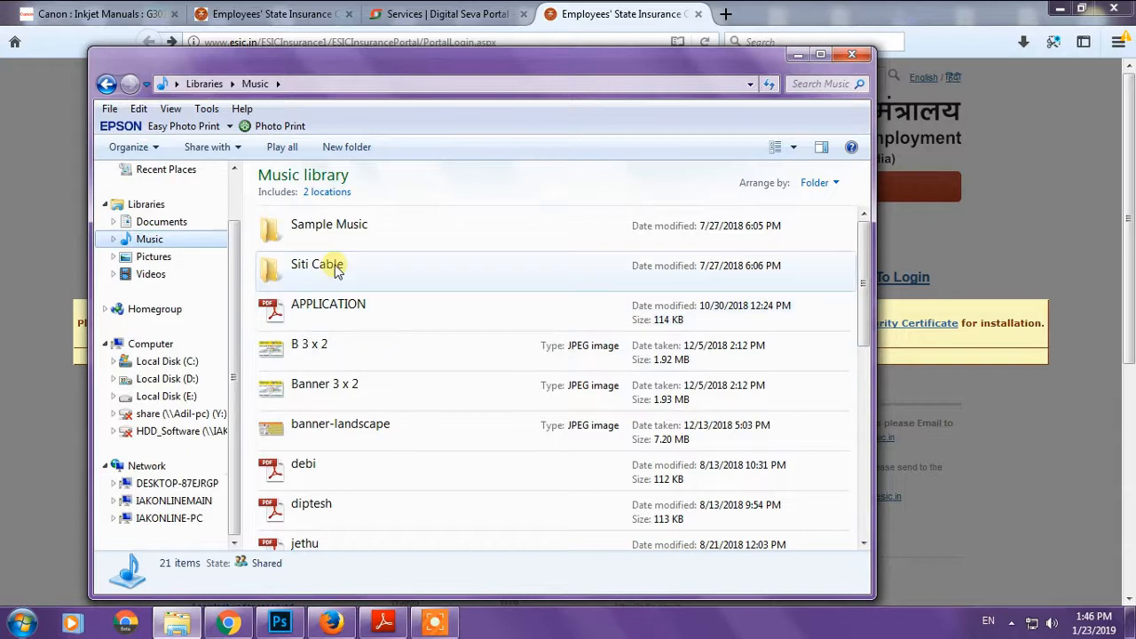
pyautogui.scroll(-5, 381, 301)
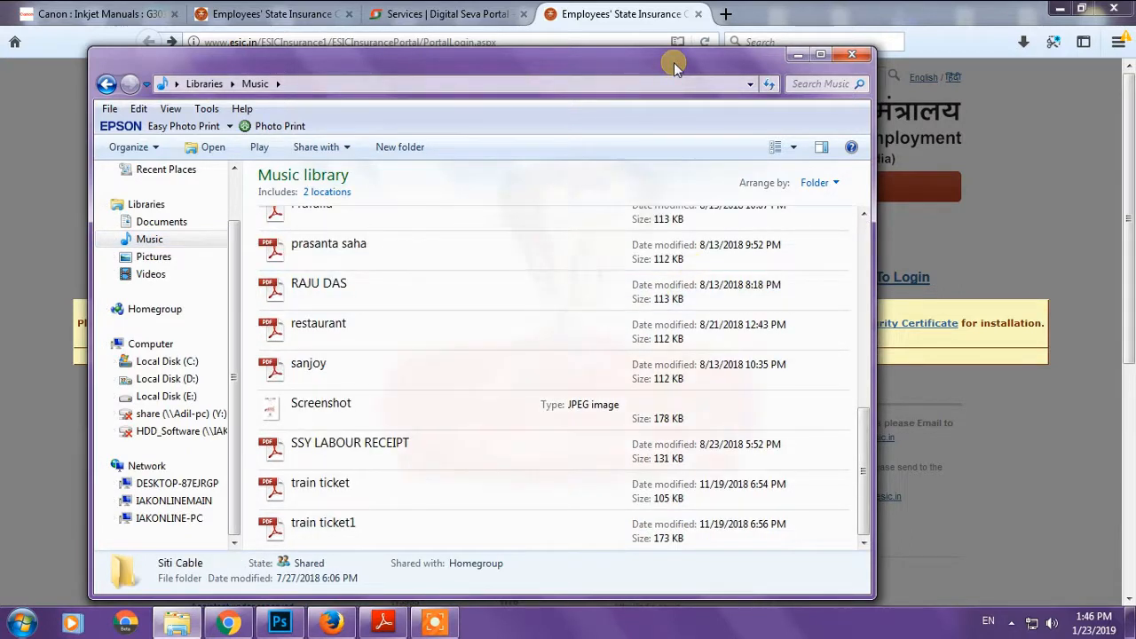
pyautogui.hotkey('ctrl', 'v')
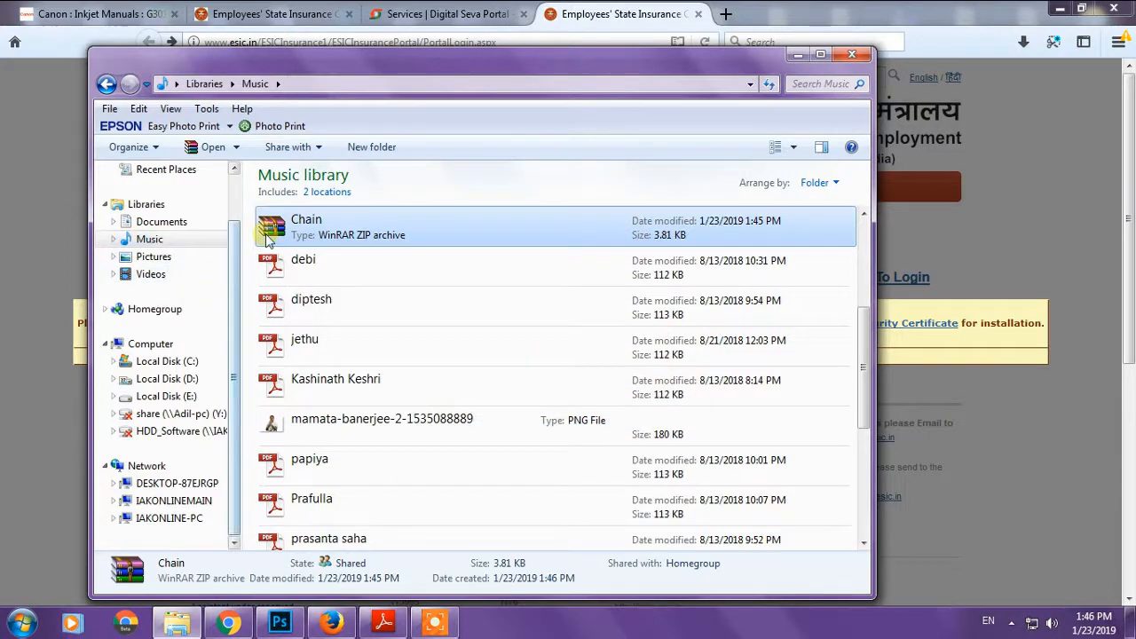
# Extract the Chain archive in the Music library into its own Chain folder, keeping the default extraction options.
pyautogui.rightClick(336, 218)
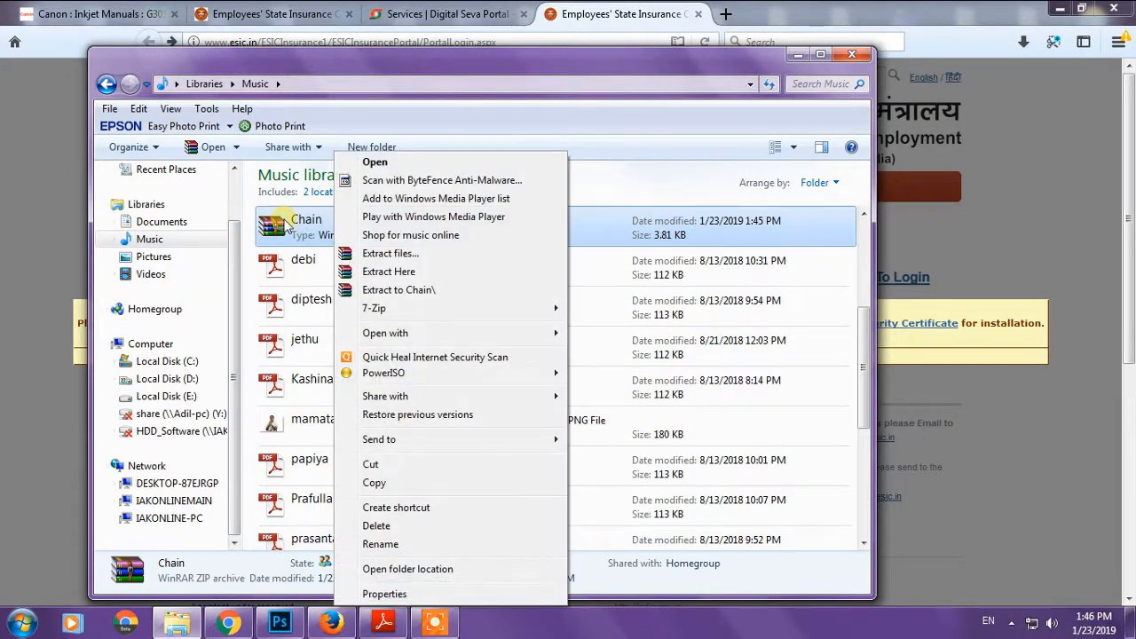
pyautogui.click(404, 254)
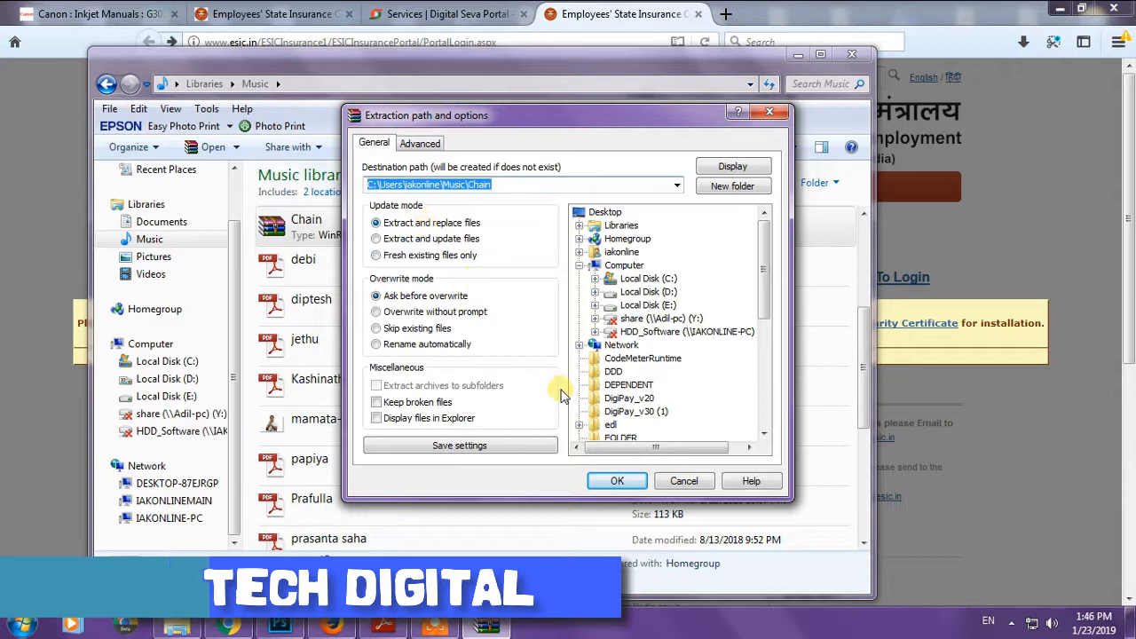
pyautogui.click(617, 482)
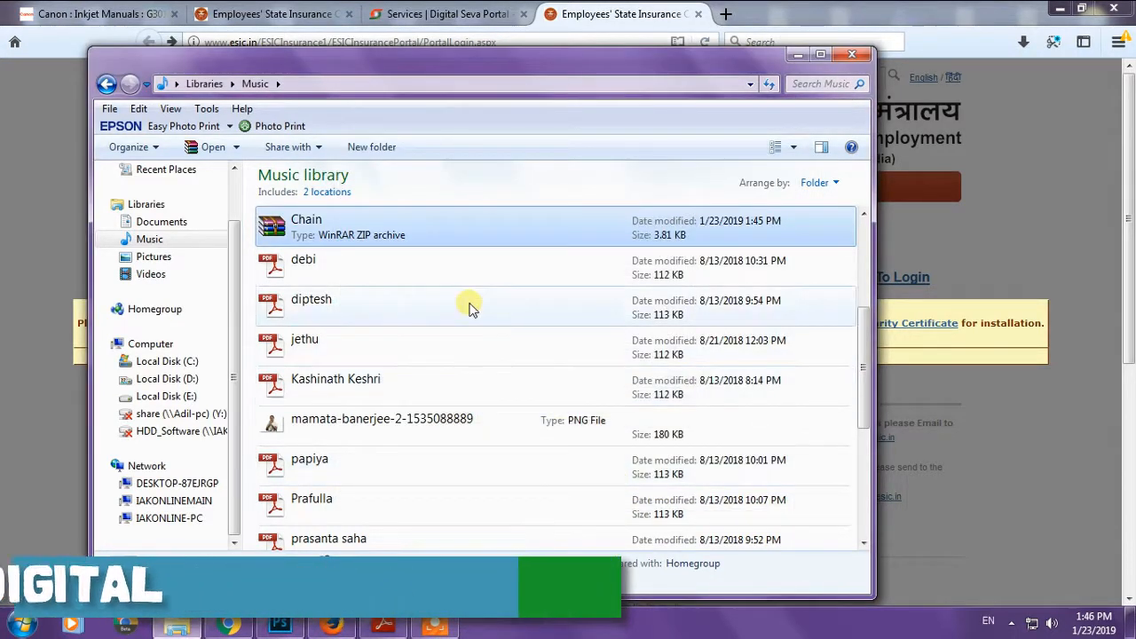
# Look at the certificate files in the extracted Chain folder's chain subfolder, and minimize the file window.
pyautogui.scroll(-5, 469, 307)
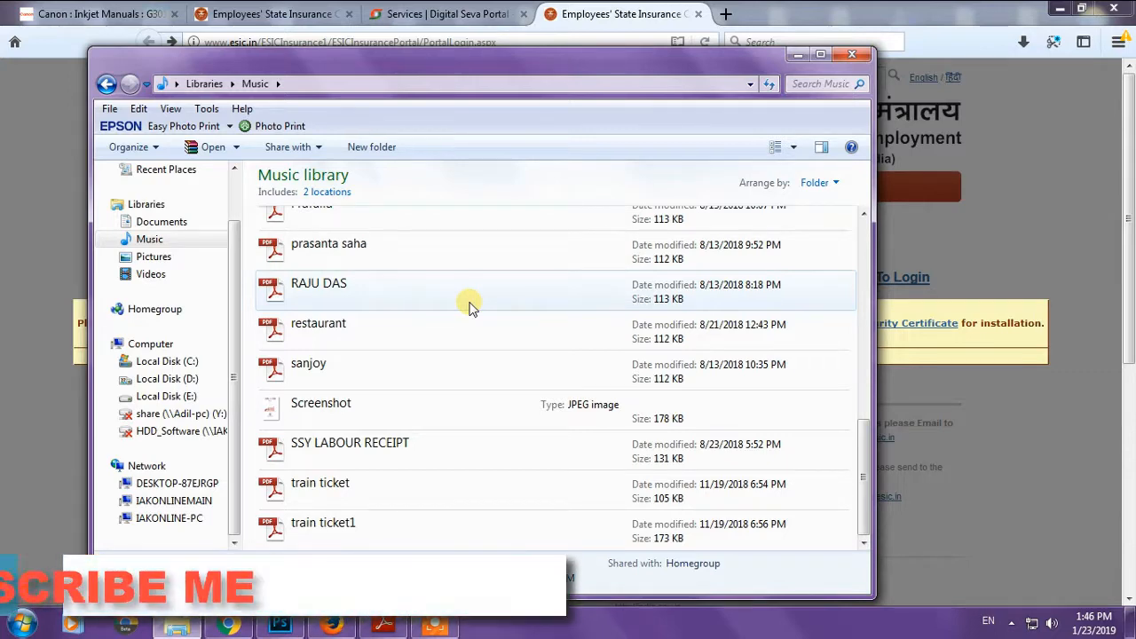
pyautogui.scroll(10, 469, 307)
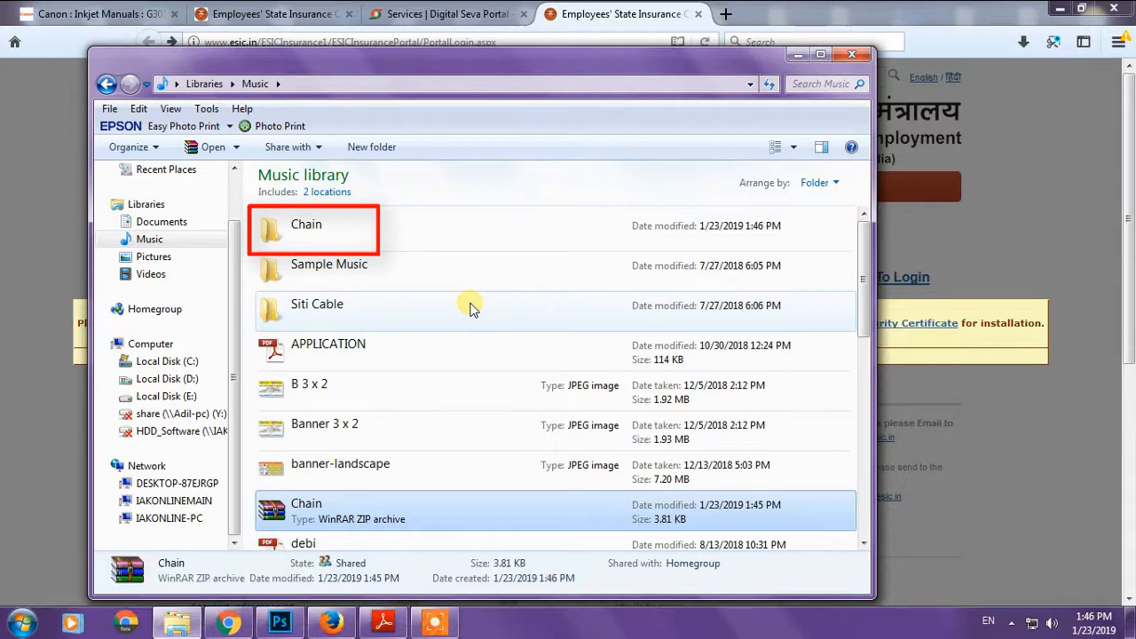
pyautogui.click(393, 345)
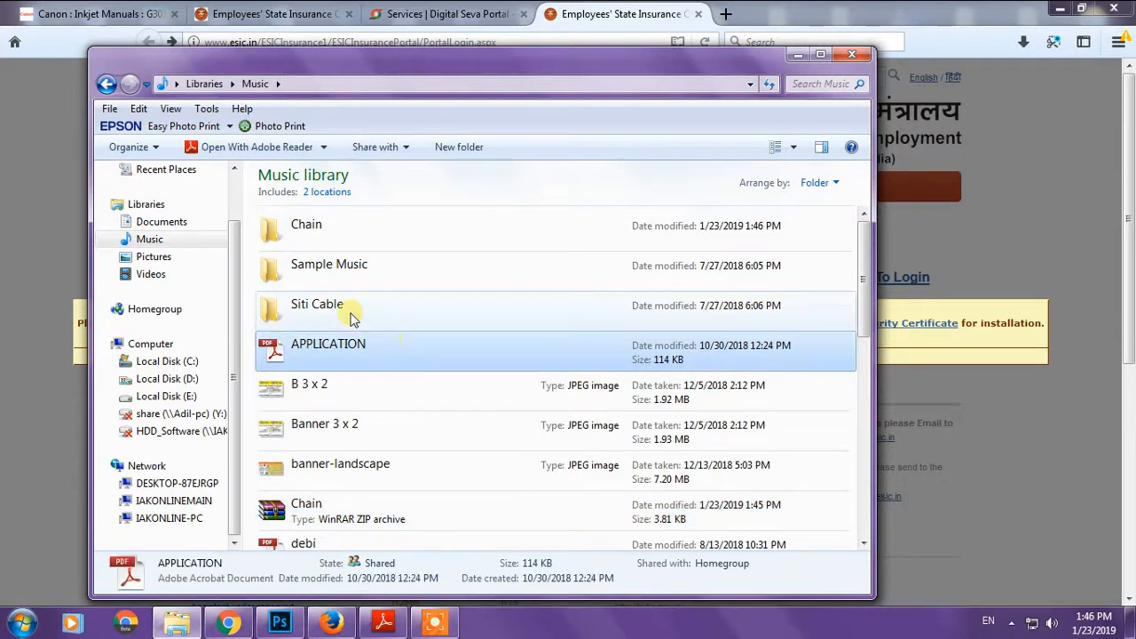
pyautogui.click(299, 225)
pyautogui.doubleClick(287, 229)
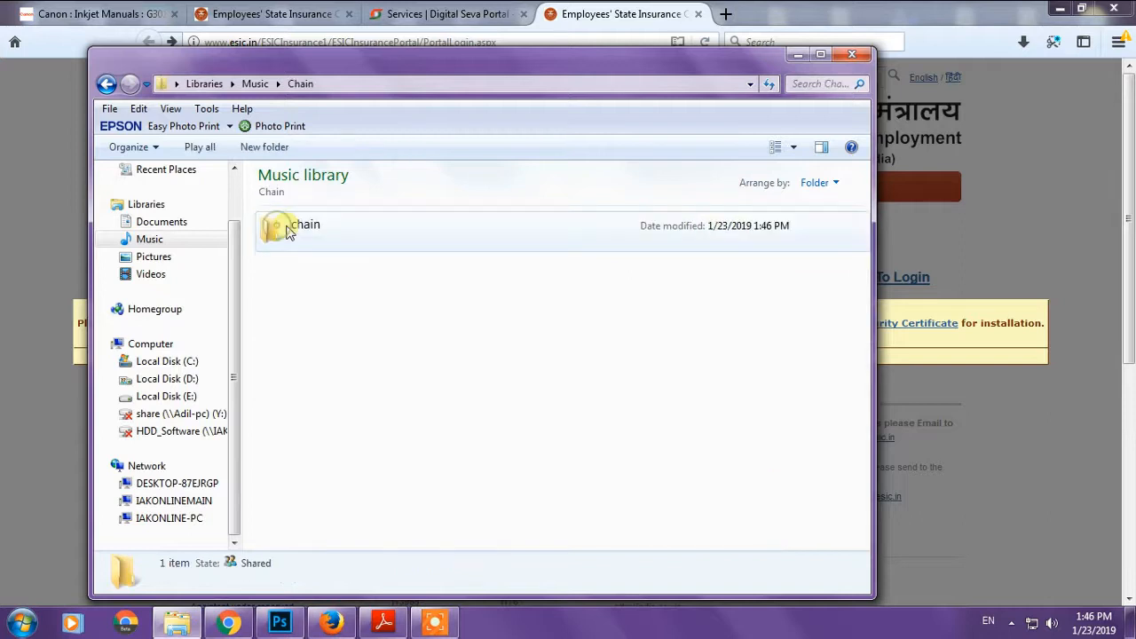
pyautogui.doubleClick(299, 227)
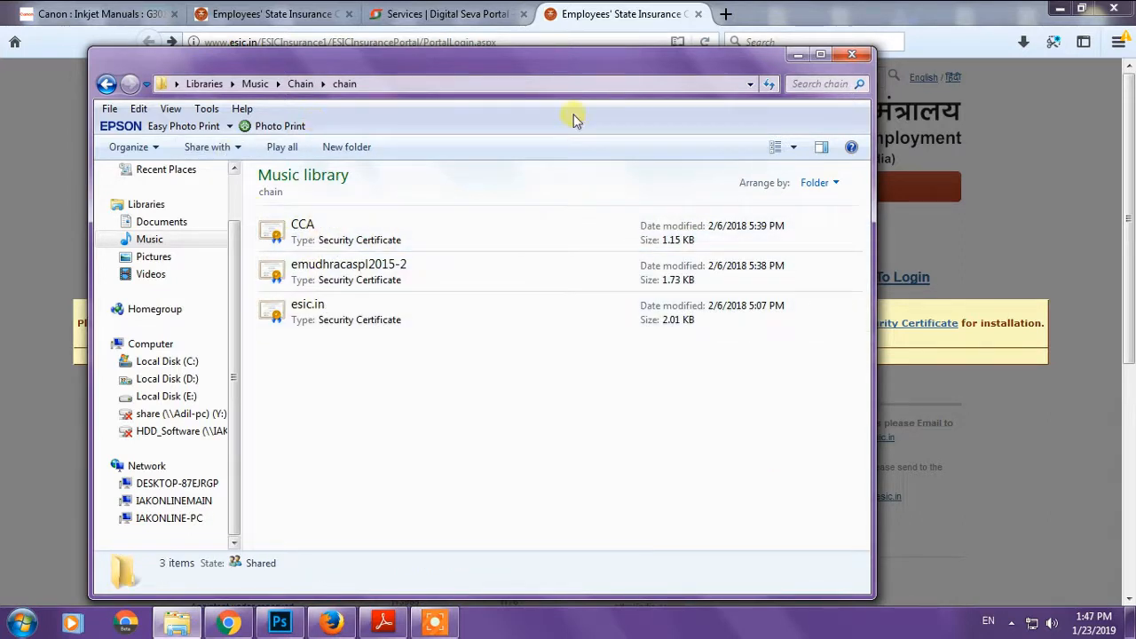
pyautogui.click(792, 56)
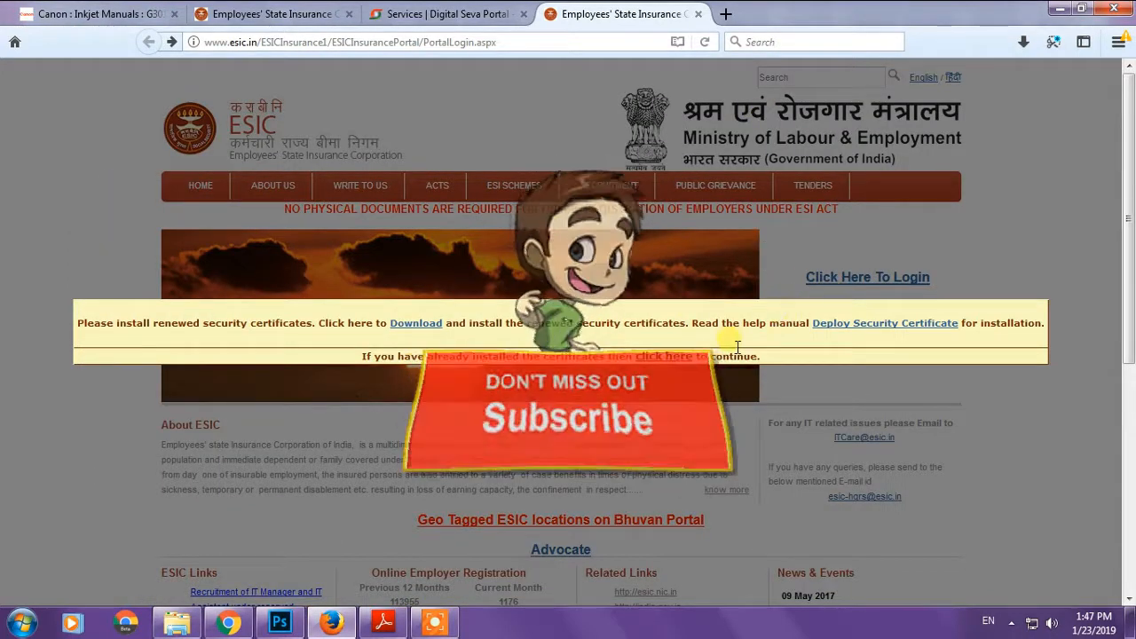
# Open the Certificate Manager from the Privacy & Security section of the browser options.
pyautogui.click(1118, 43)
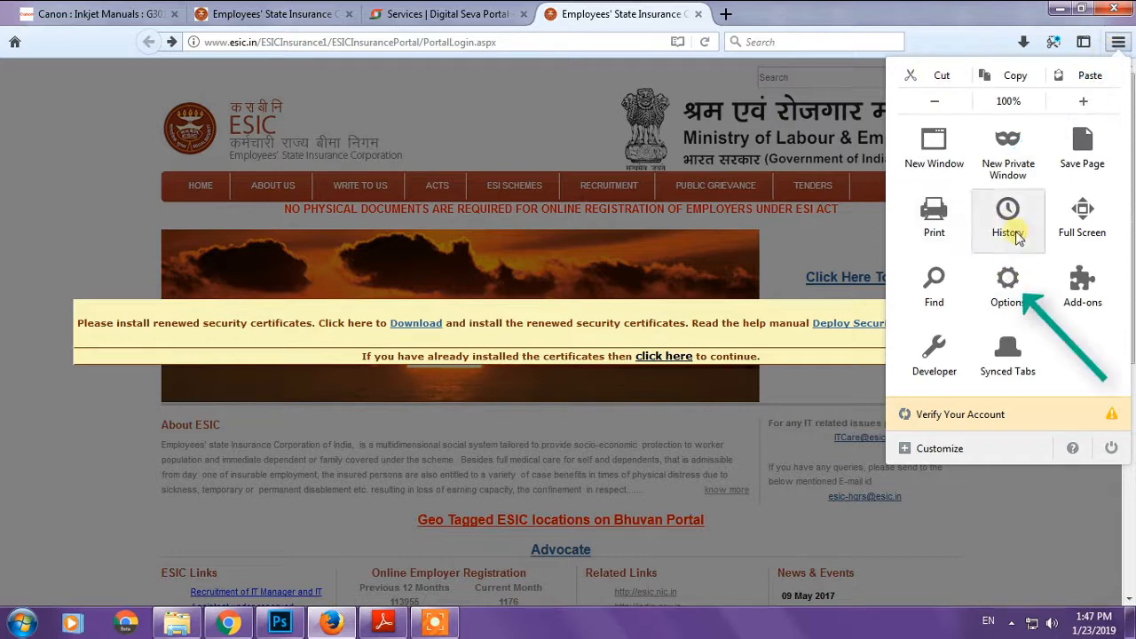
pyautogui.click(1008, 297)
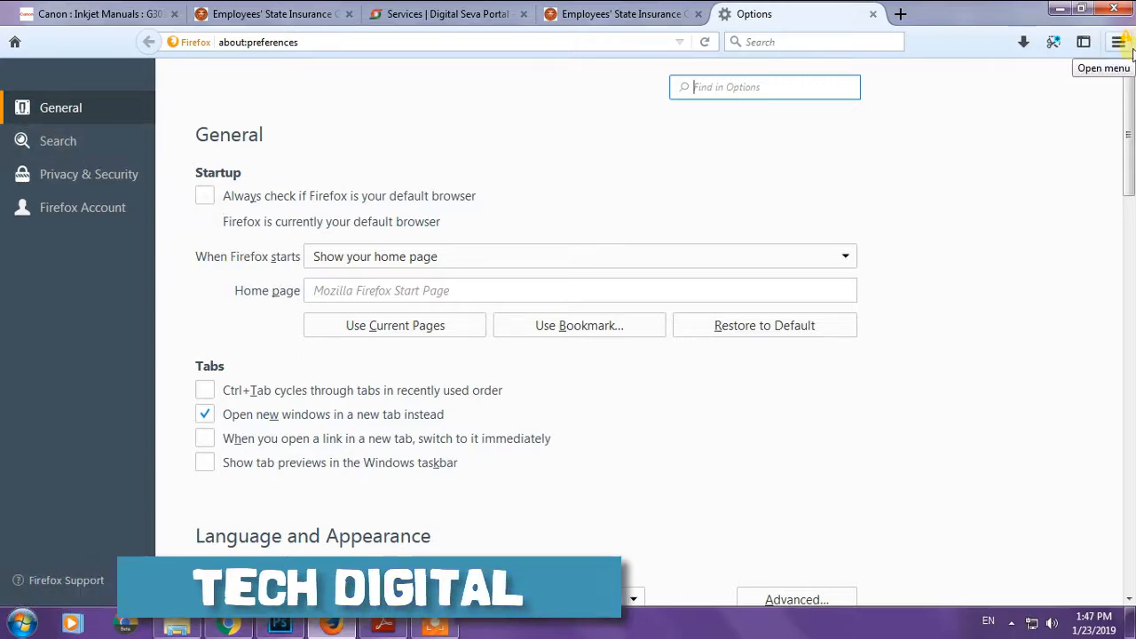
pyautogui.moveTo(1129, 105); pyautogui.dragTo(1053, 117)
pyautogui.click(76, 174)
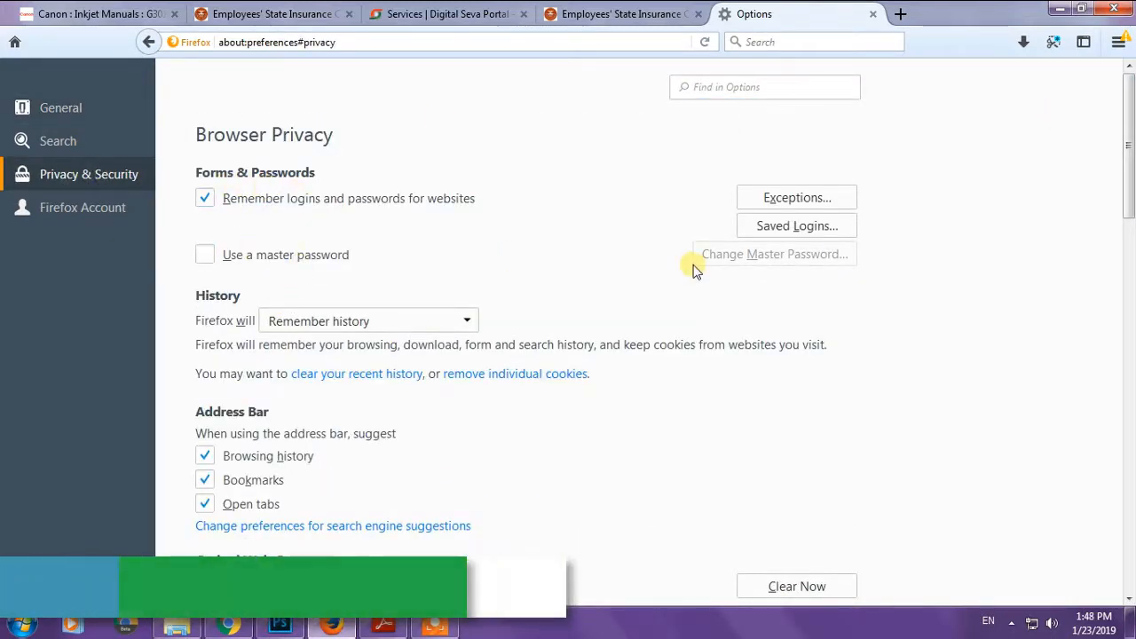
pyautogui.scroll(-1, 697, 271)
pyautogui.scroll(-8, 697, 270)
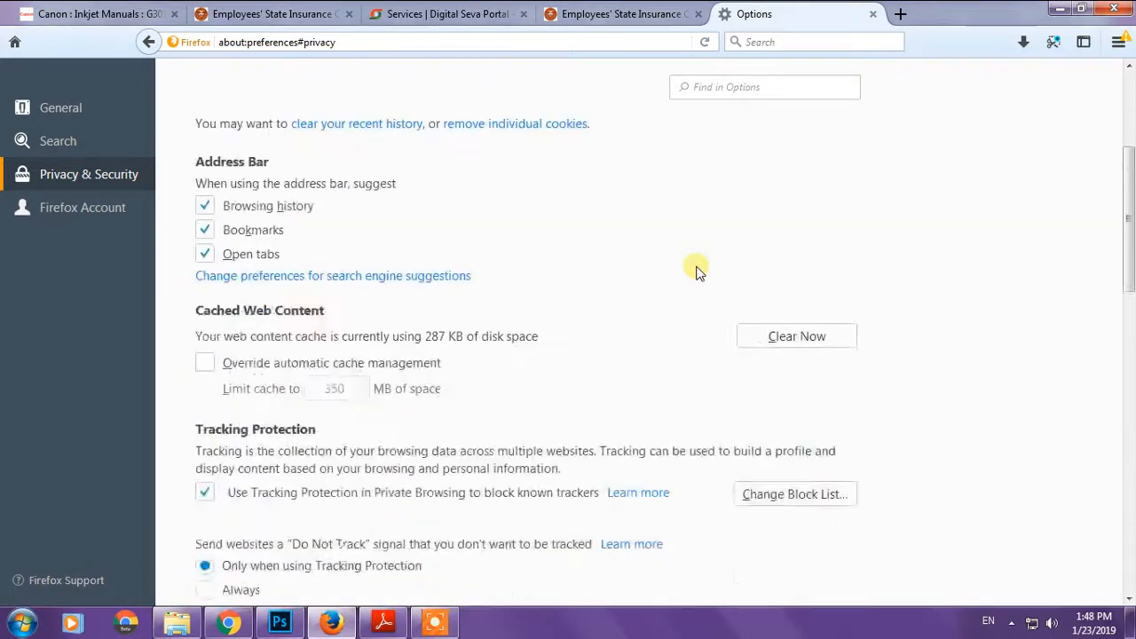
pyautogui.scroll(-10, 697, 271)
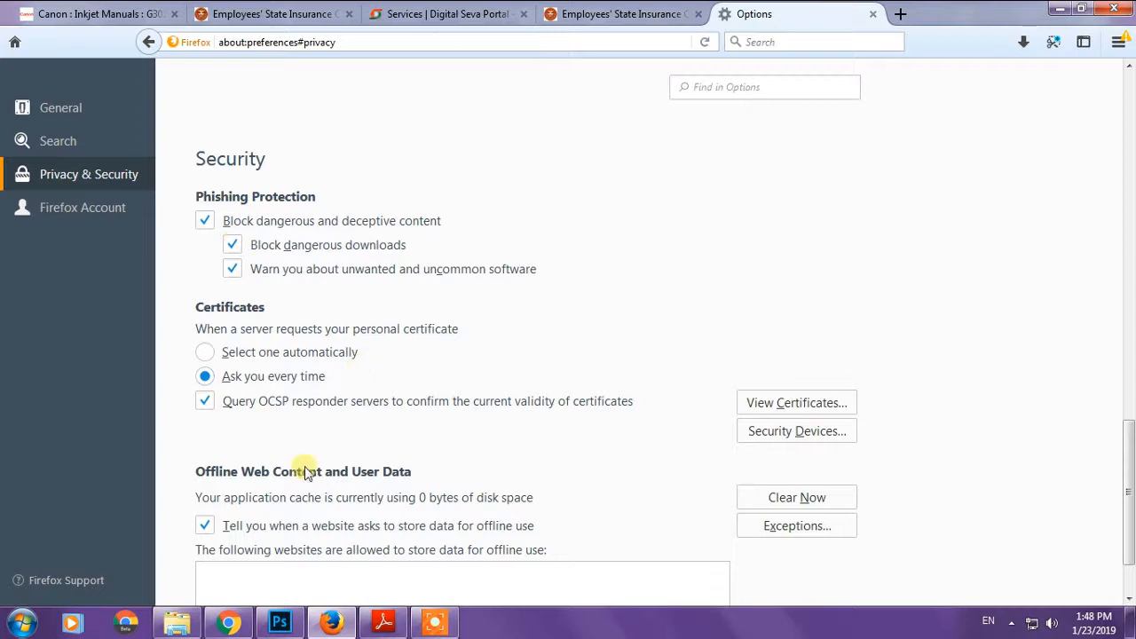
pyautogui.scroll(-2, 304, 471)
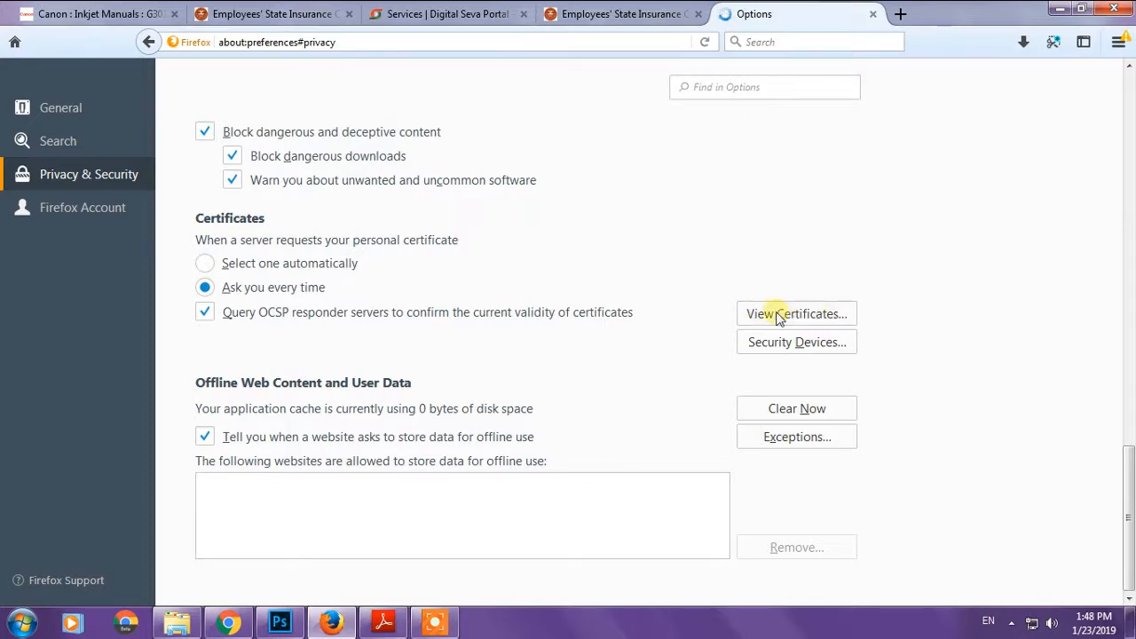
pyautogui.click(777, 315)
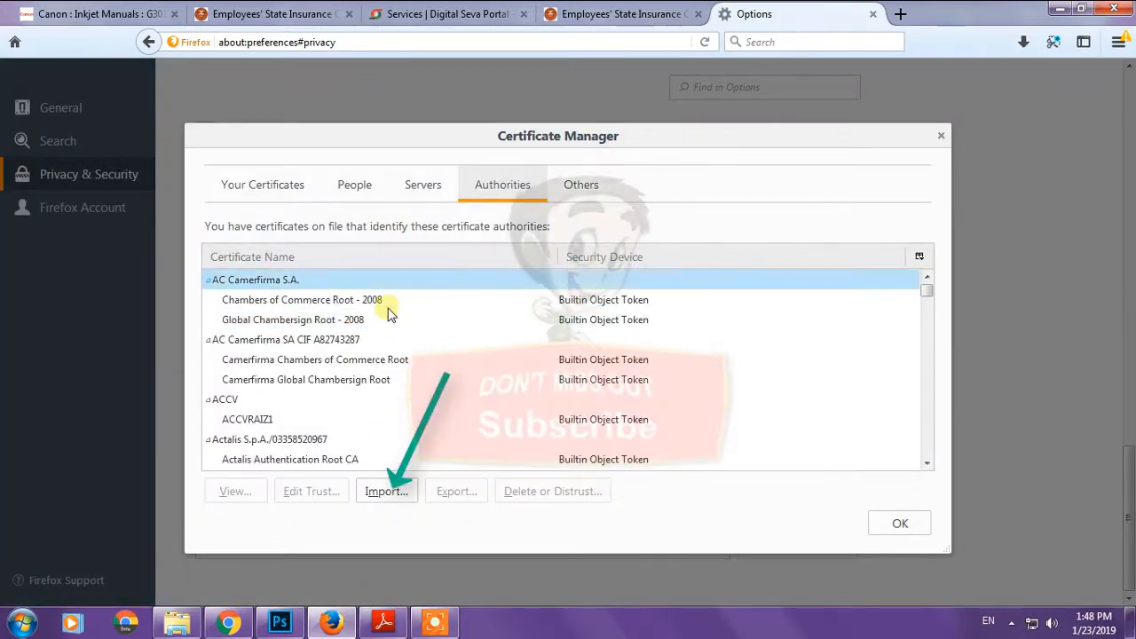
# Import the CCA certificate from the chain subfolder of the Music library's Chain folder as an authority, trusting it to identify websites.
pyautogui.click(388, 492)
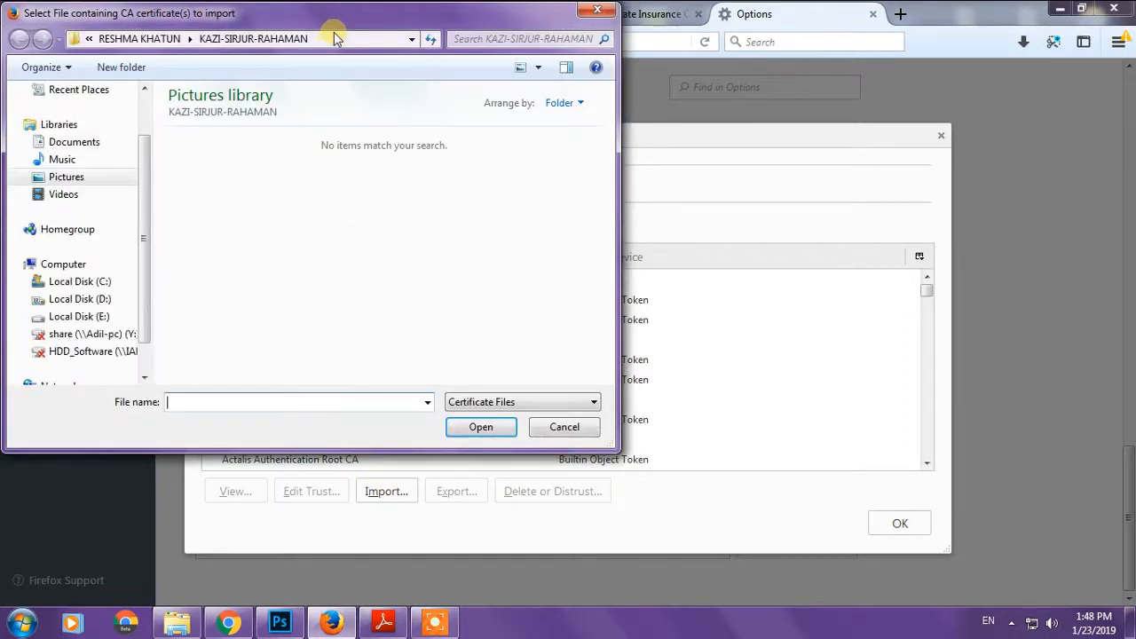
pyautogui.moveTo(371, 18); pyautogui.dragTo(509, 27)
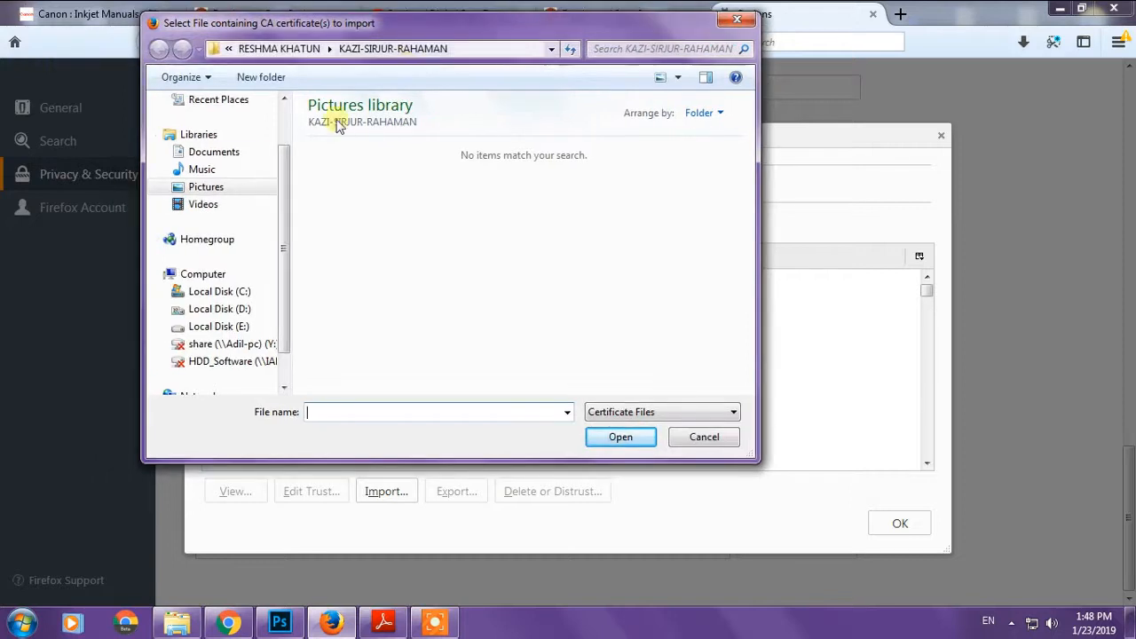
pyautogui.scroll(2, 213, 171)
pyautogui.moveTo(213, 166); pyautogui.dragTo(213, 213)
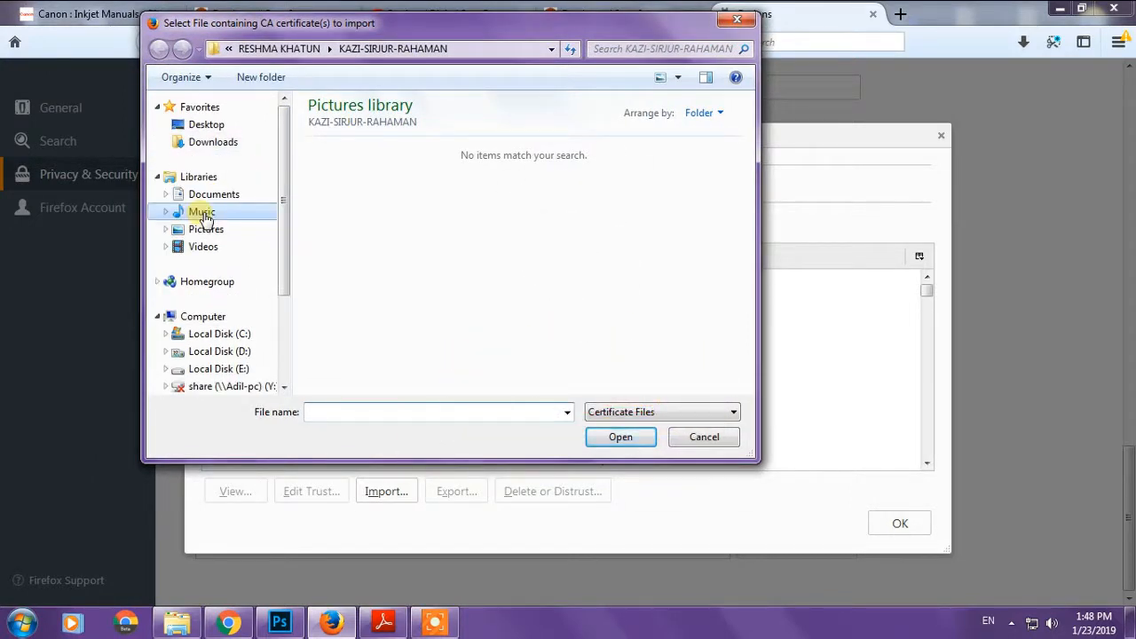
pyautogui.click(202, 214)
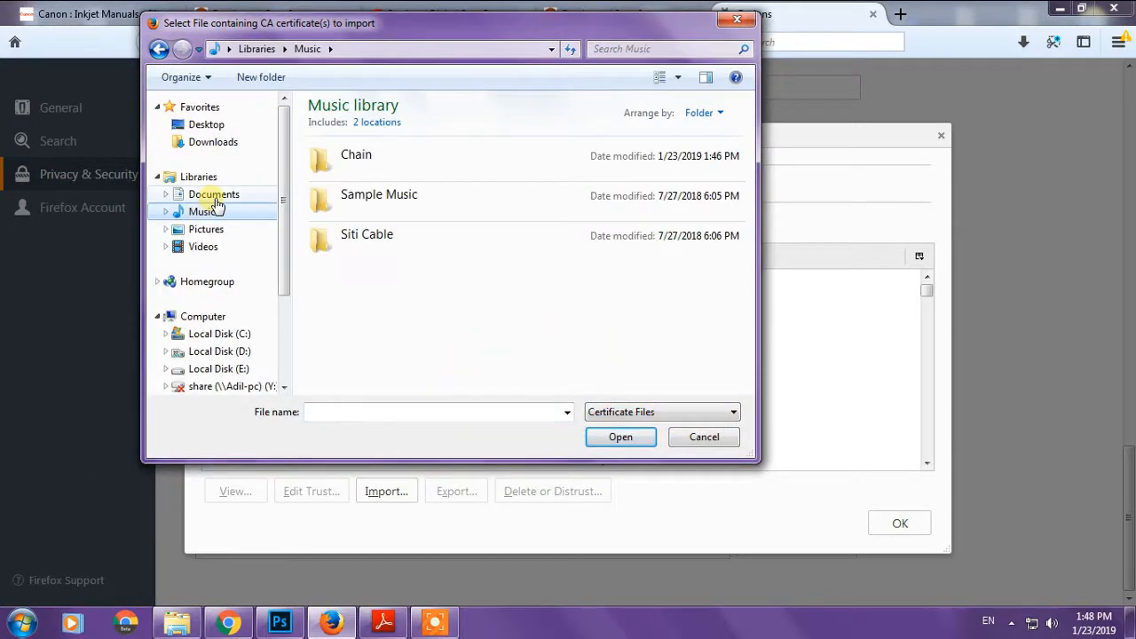
pyautogui.doubleClick(351, 165)
pyautogui.doubleClick(351, 160)
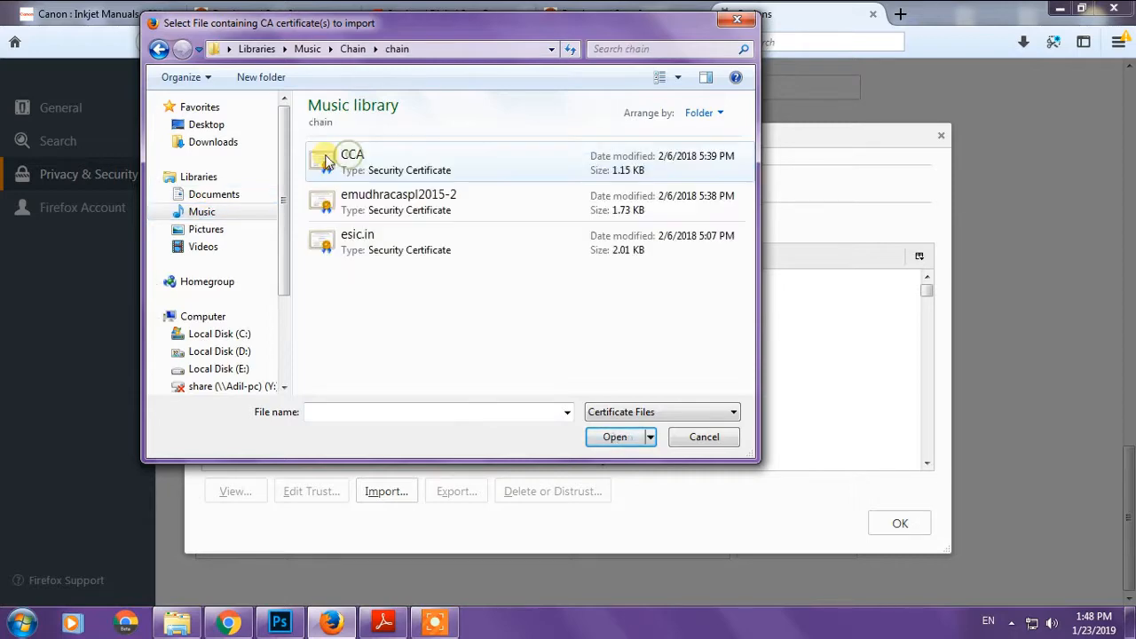
pyautogui.doubleClick(322, 163)
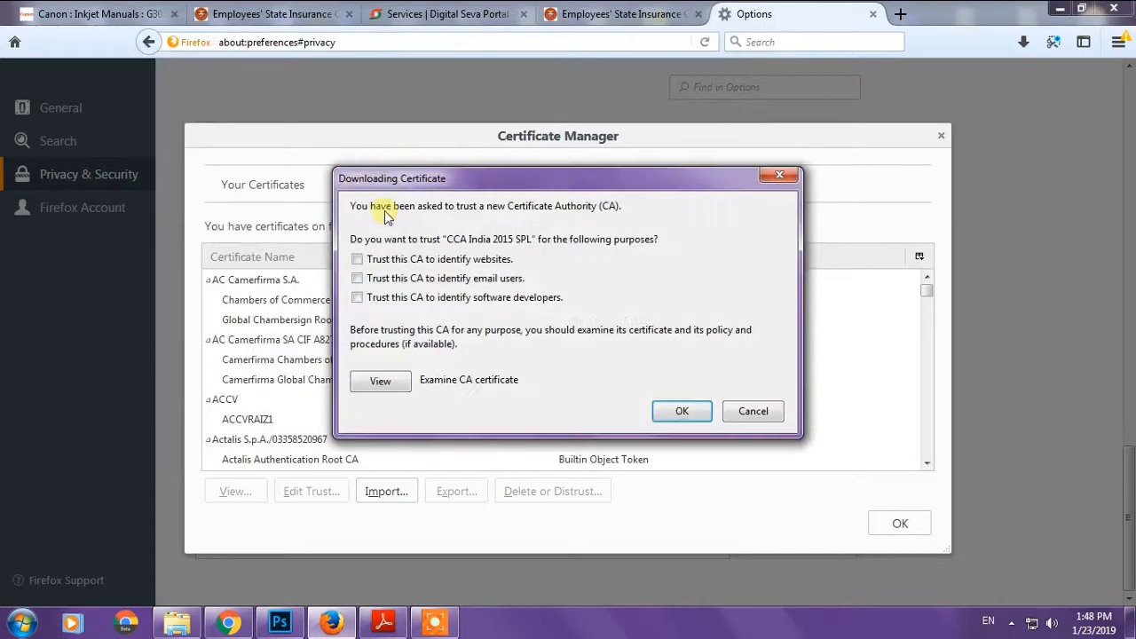
pyautogui.click(356, 259)
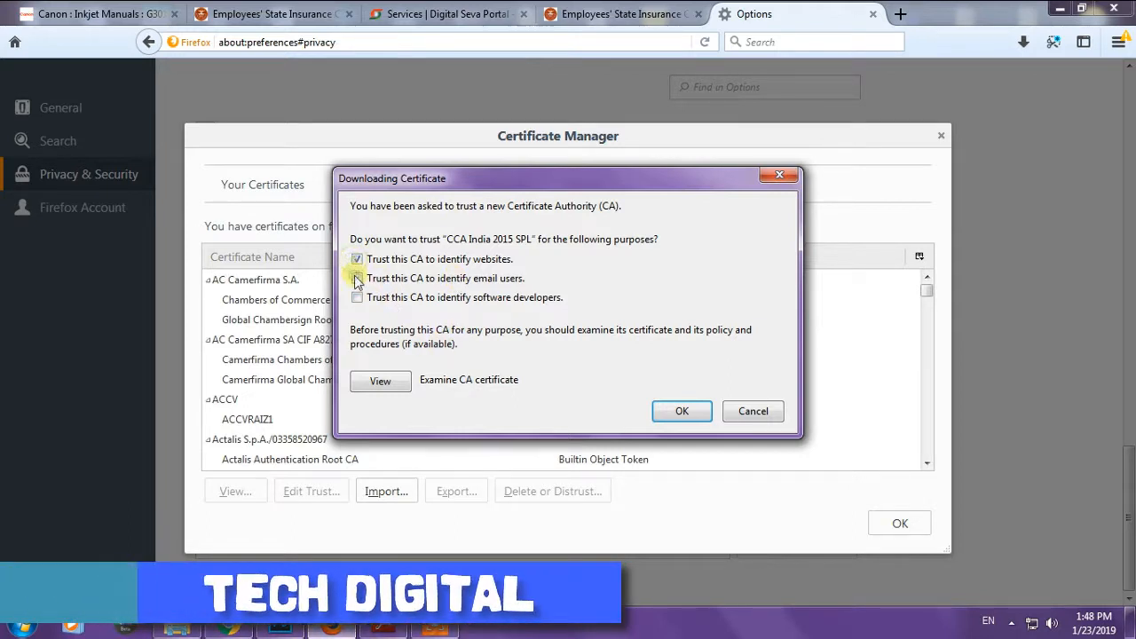
pyautogui.click(681, 410)
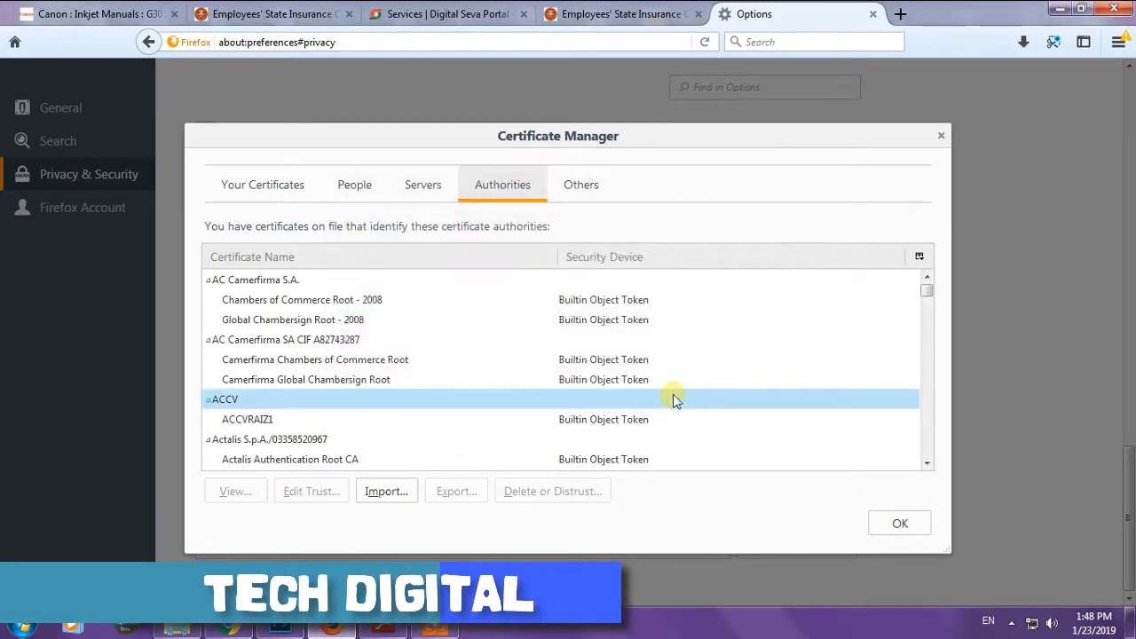
# Import the emudhracaspl2015-2 certificate as an authority, trusting it to identify websites, email users and software developers.
pyautogui.click(388, 491)
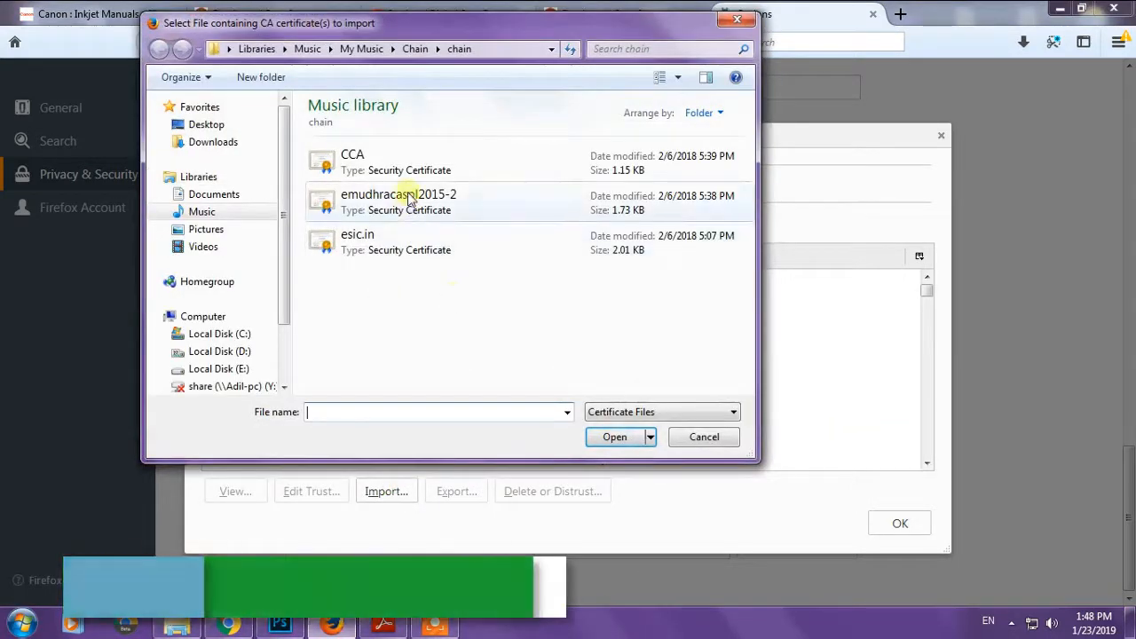
pyautogui.click(363, 197)
pyautogui.doubleClick(382, 203)
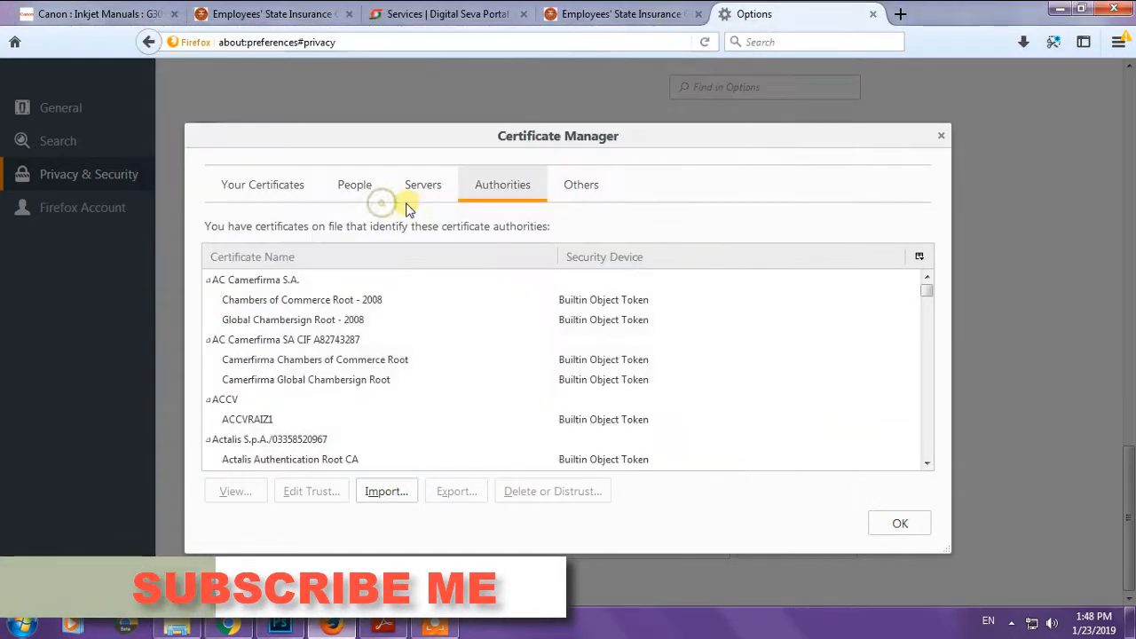
pyautogui.click(356, 298)
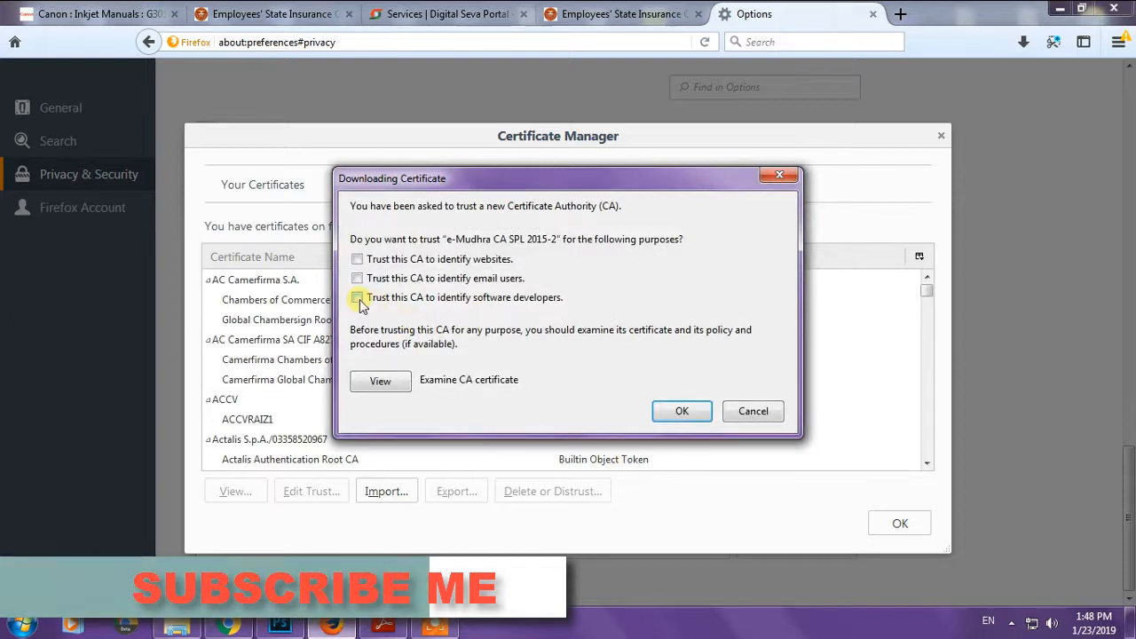
pyautogui.click(357, 277)
pyautogui.click(357, 259)
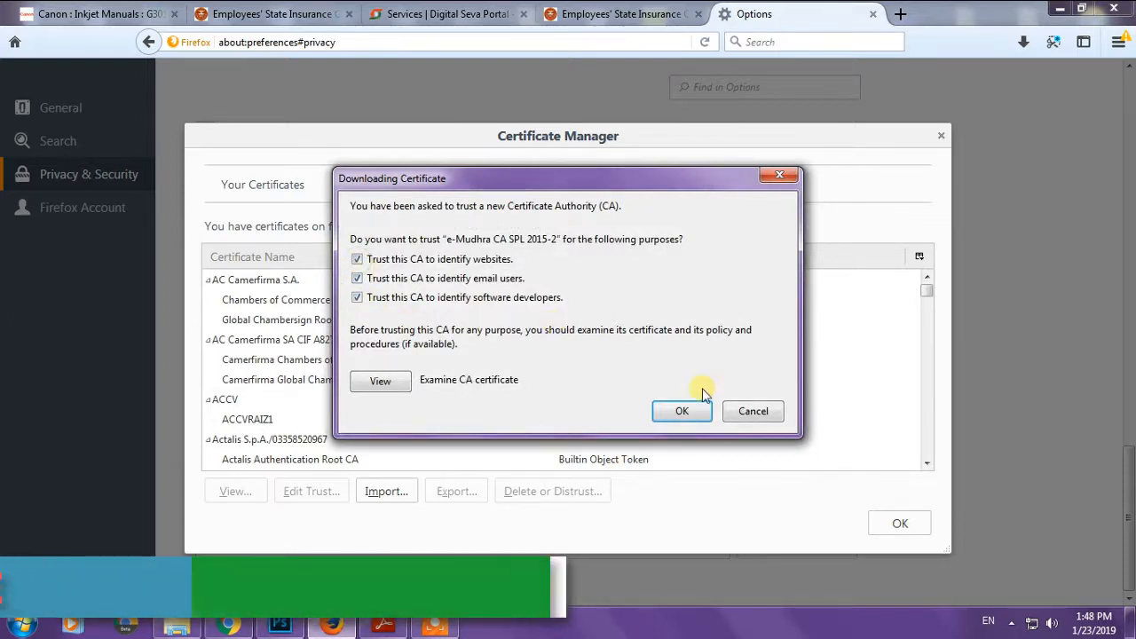
pyautogui.click(683, 409)
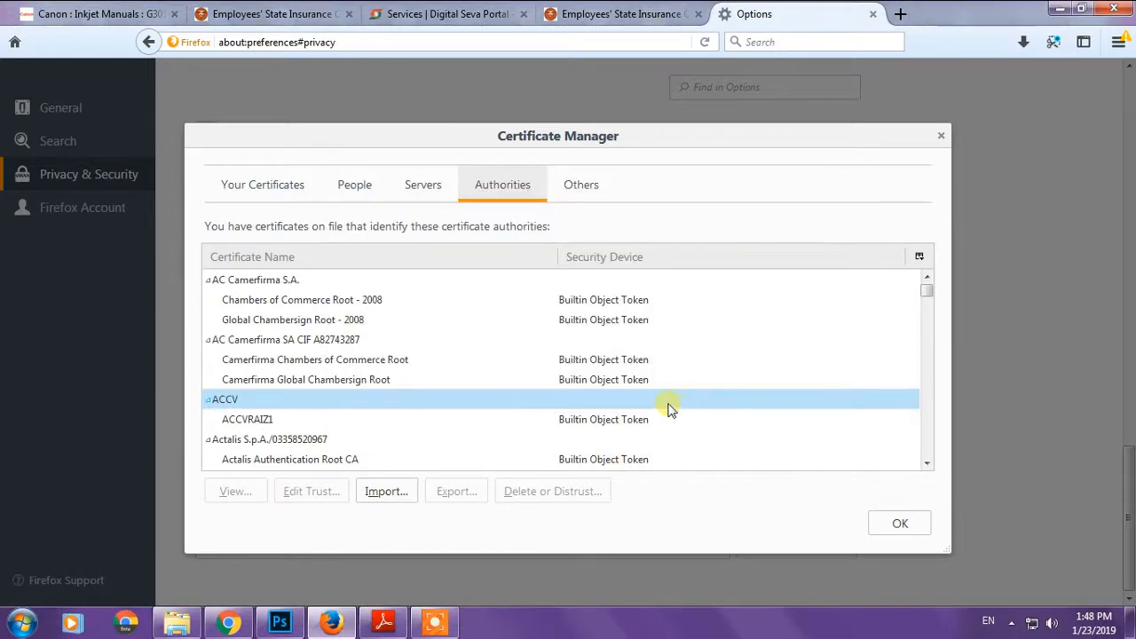
# Try to import the esic.in certificate into the certificate authority list.
pyautogui.click(386, 490)
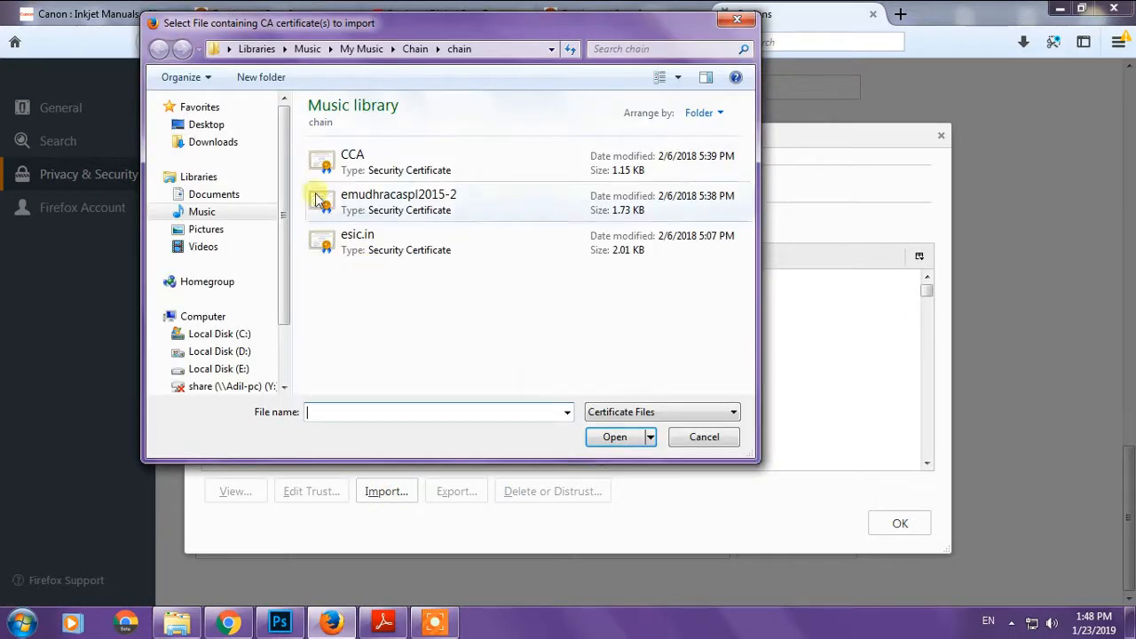
pyautogui.doubleClick(327, 241)
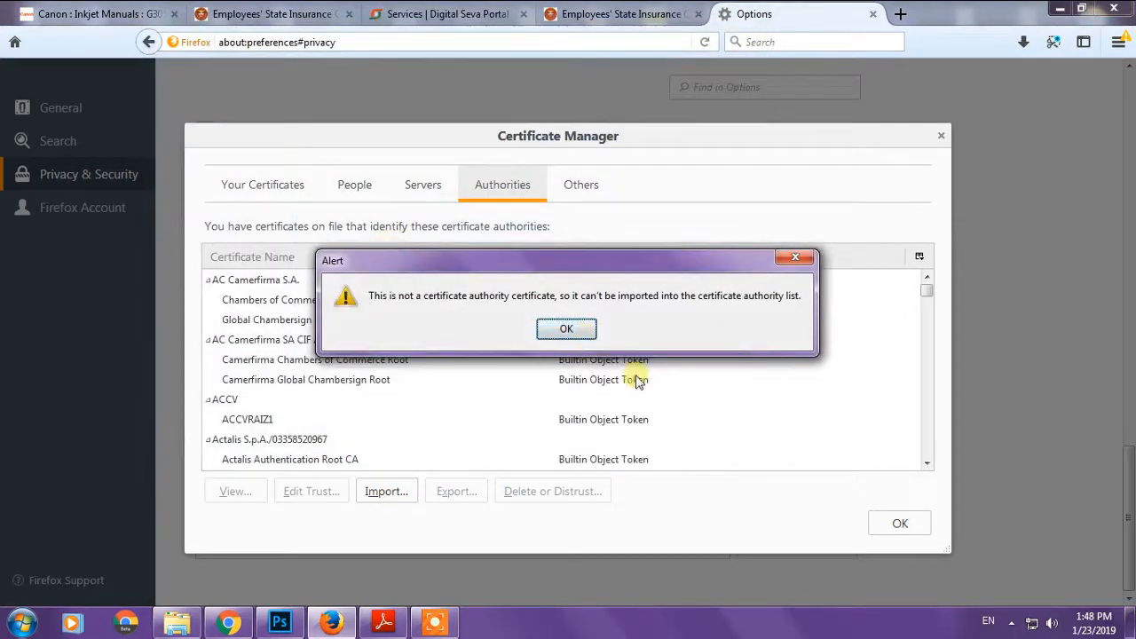
pyautogui.click(567, 330)
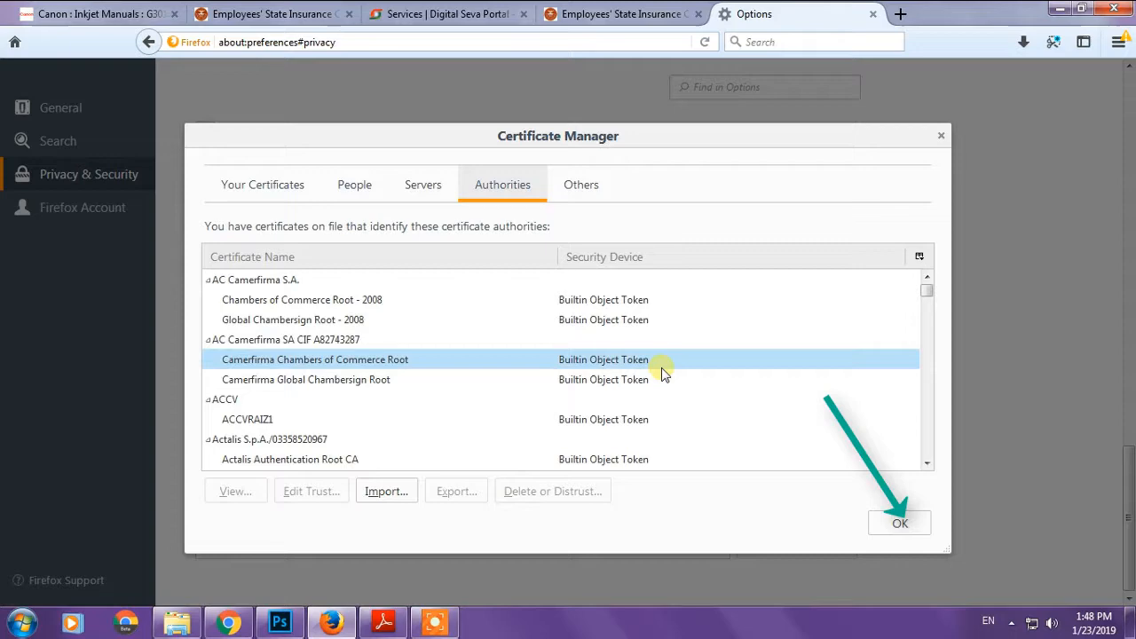
# Leave the Certificate Manager and reload the ESIC portal page to open its login page.
pyautogui.click(899, 524)
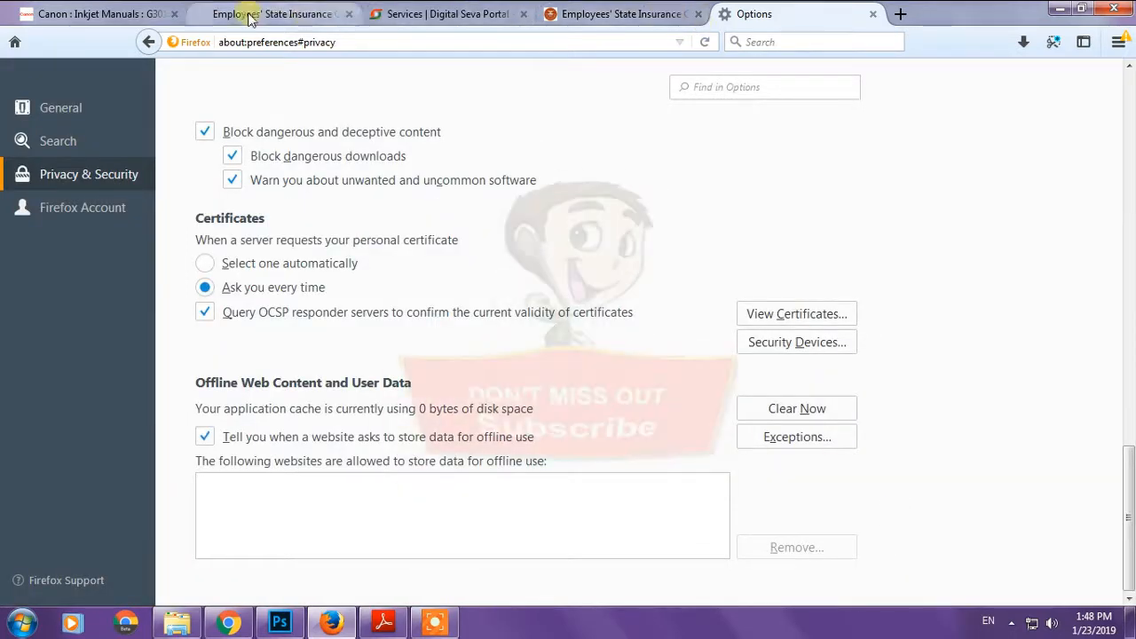
pyautogui.click(593, 16)
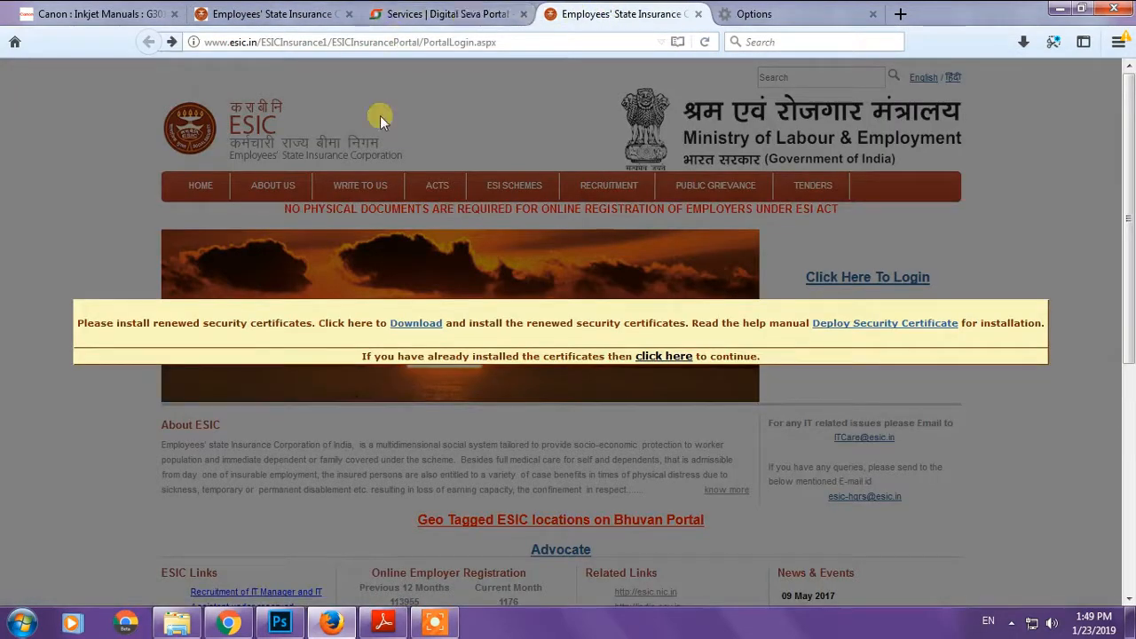
pyautogui.click(704, 41)
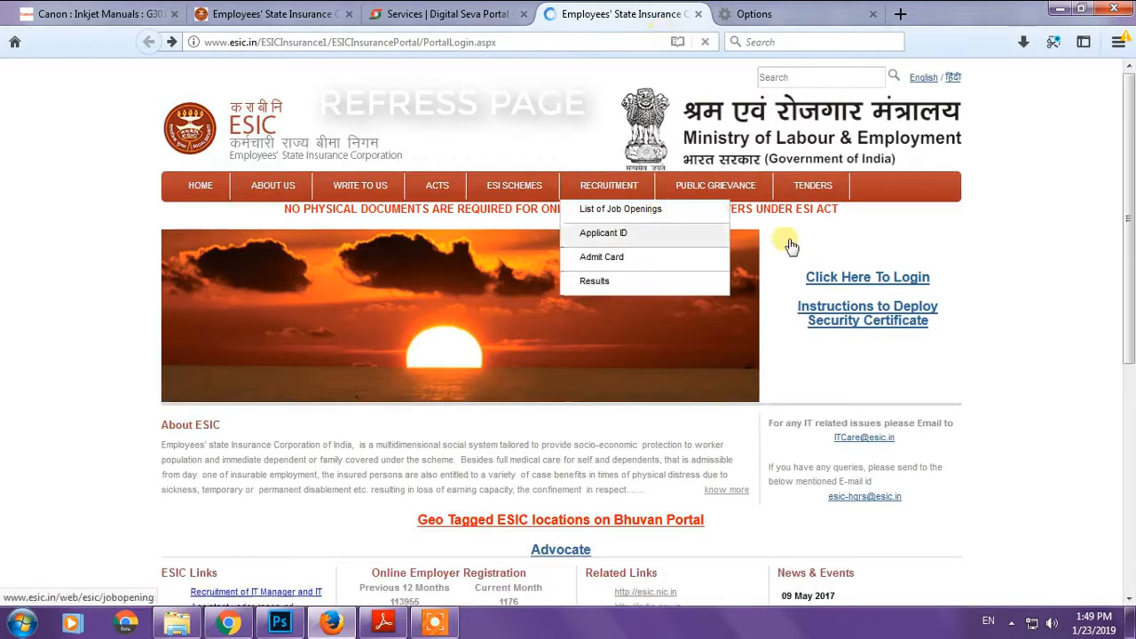
pyautogui.click(852, 277)
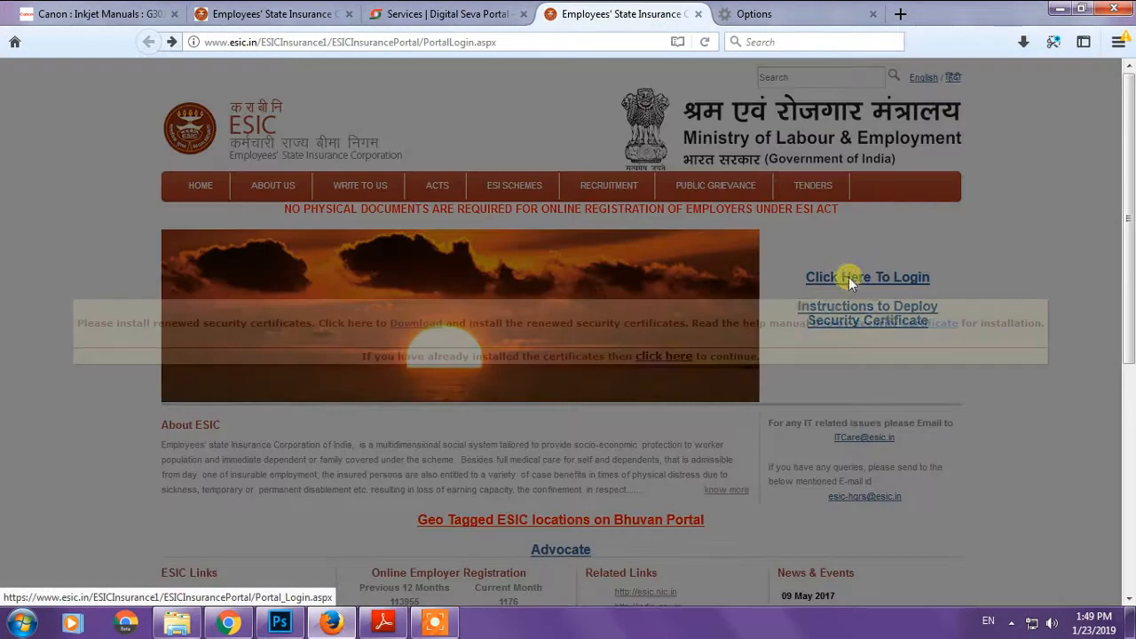